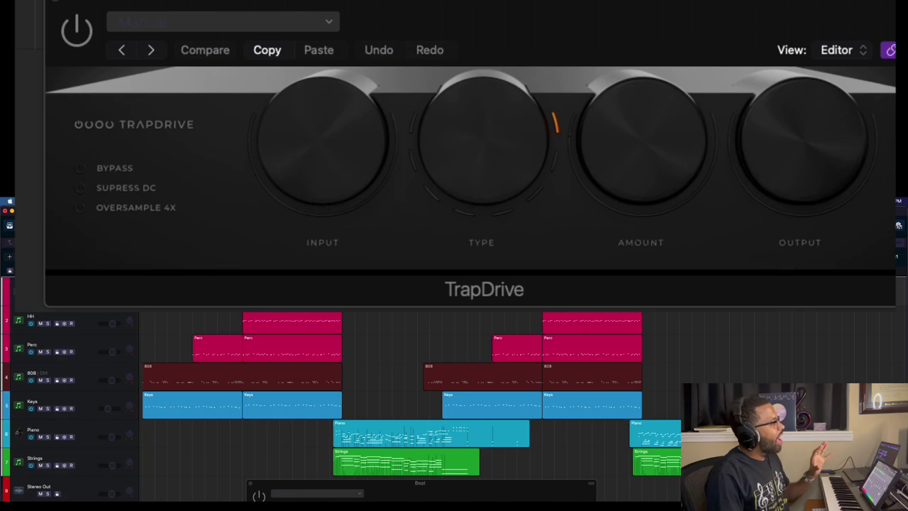
Play the arrangement with TrapDrive switched off to hear the unprocessed beat
left_click_drag(491, 3, 459, 19)
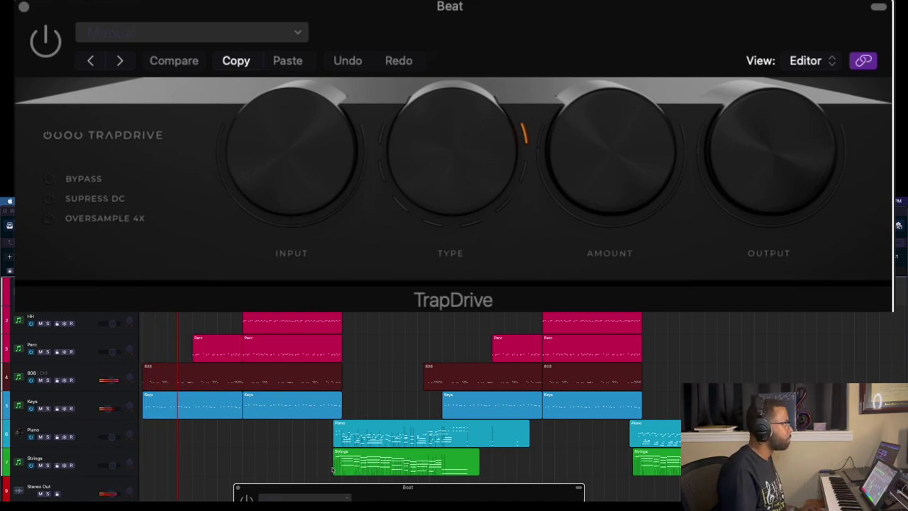
left_click(109, 409)
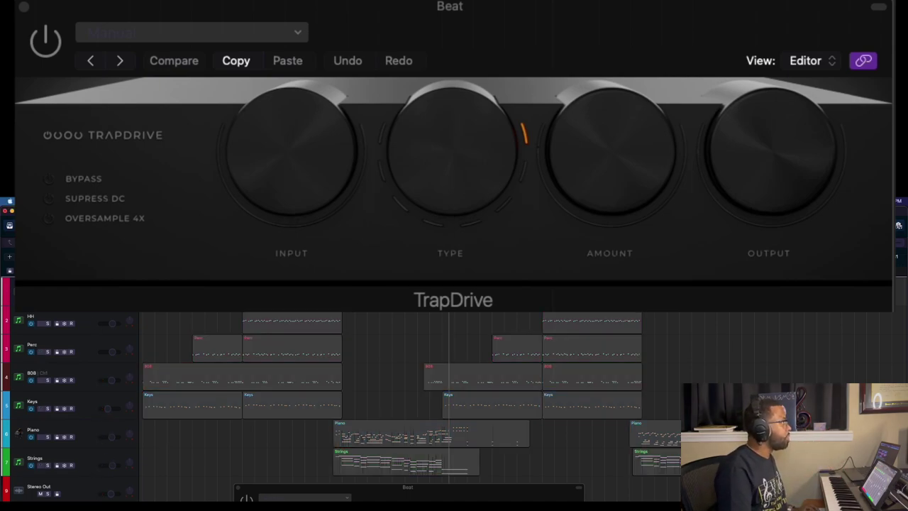
key("space")
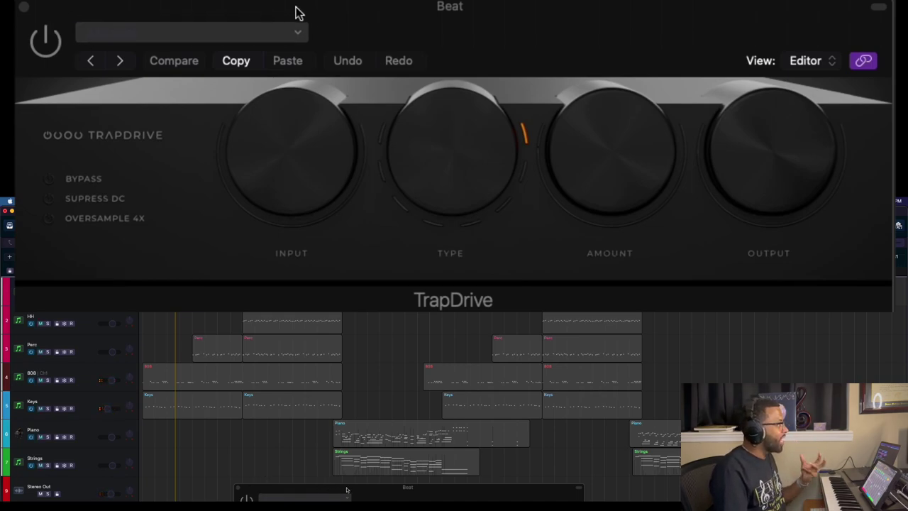
Switch on TrapDrive for the Beat track, raise Input to roughly a fifth of its range, and choose the third Type position
left_click_drag(389, 16, 316, 19)
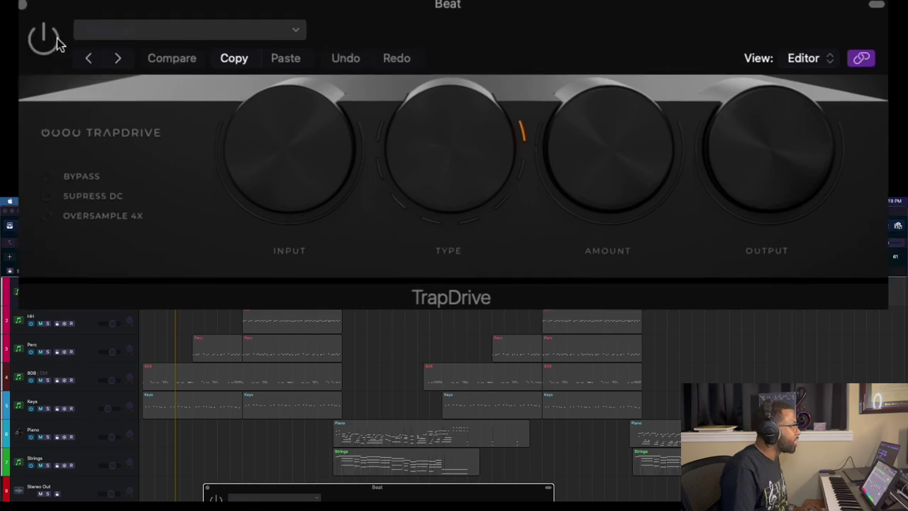
left_click(54, 39)
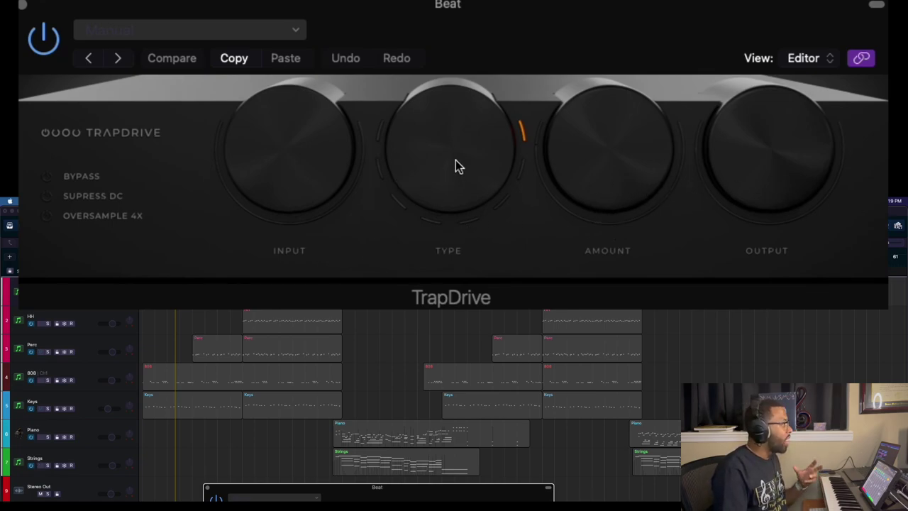
left_click_drag(453, 149, 409, 203)
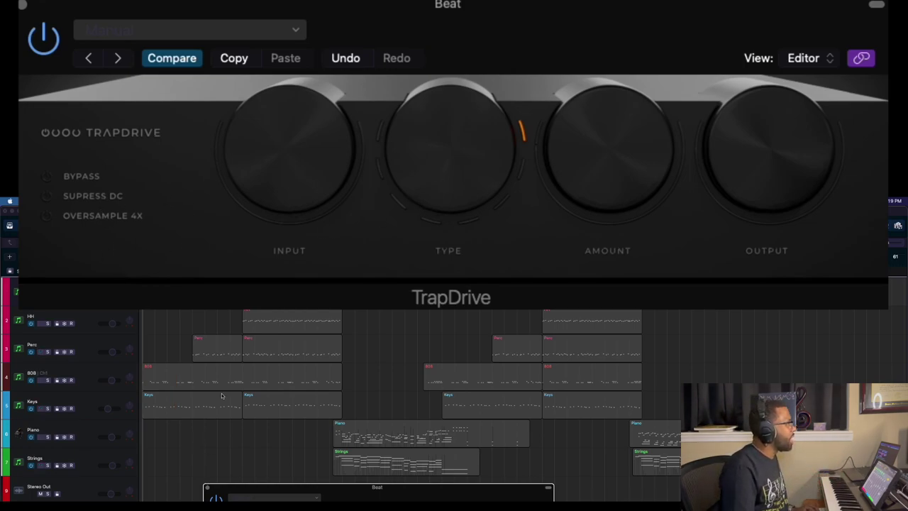
left_click_drag(310, 162, 319, 128)
left_click_drag(463, 159, 480, 144)
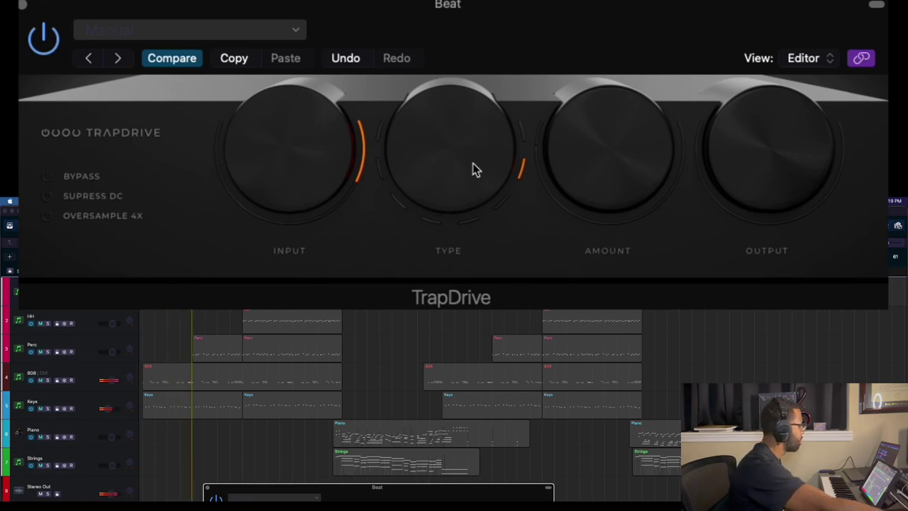
left_click_drag(476, 161, 479, 156)
left_click(477, 160)
During playback, raise the Beat track's Amount to roughly 70% of its range and Output to about a fifth
left_click_drag(624, 160, 674, 91)
left_click_drag(615, 130, 616, 143)
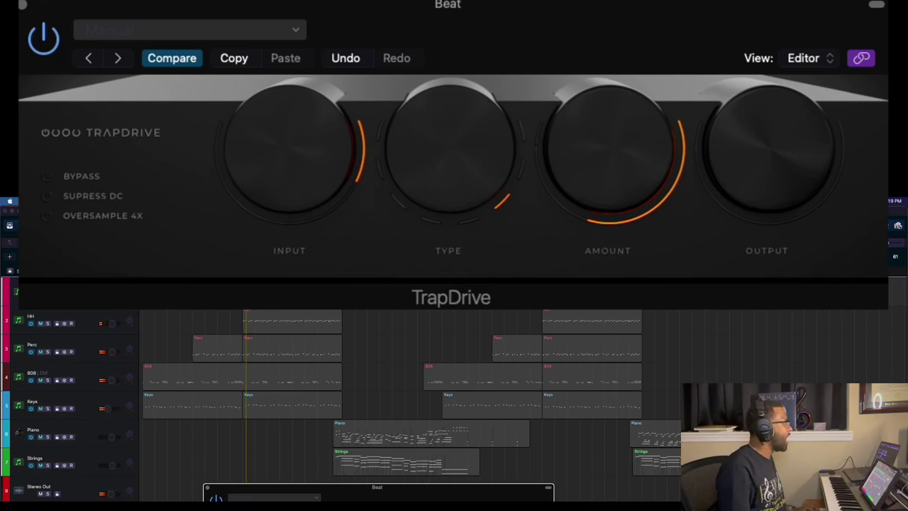
key("super+a")
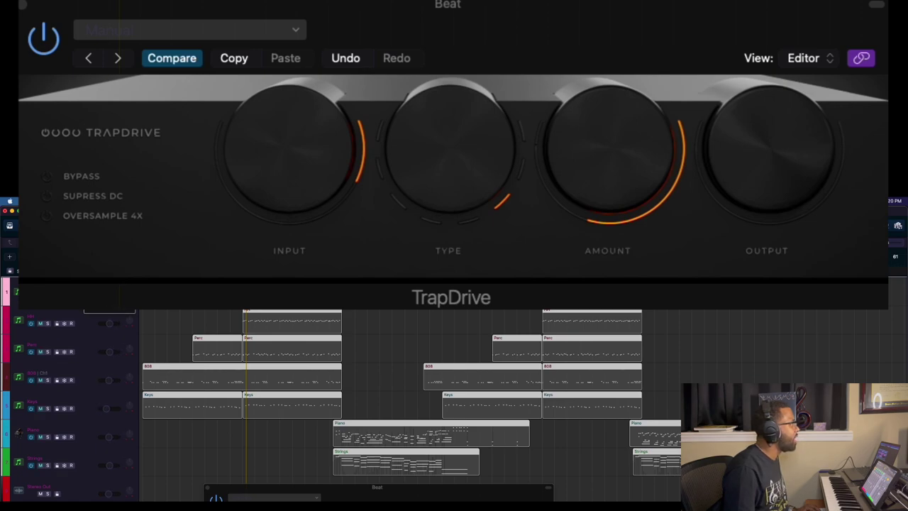
left_click(144, 432)
key("space")
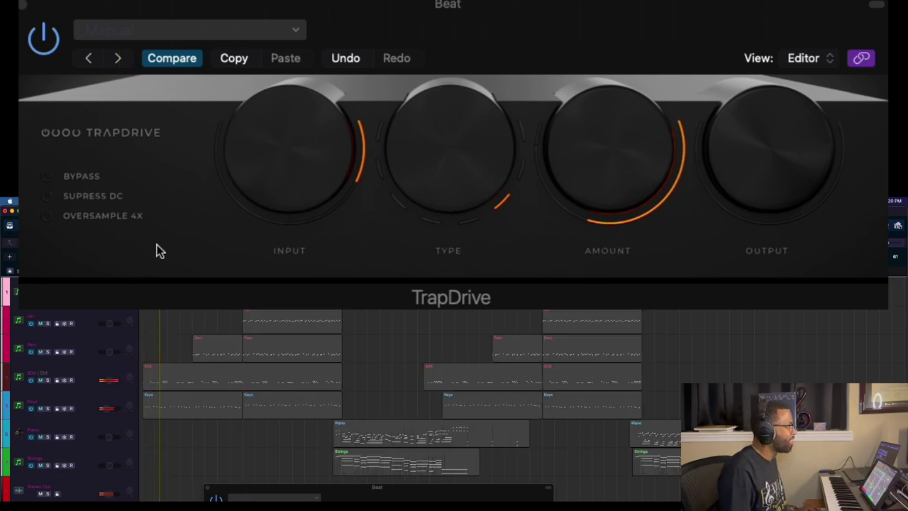
left_click_drag(627, 176, 632, 146)
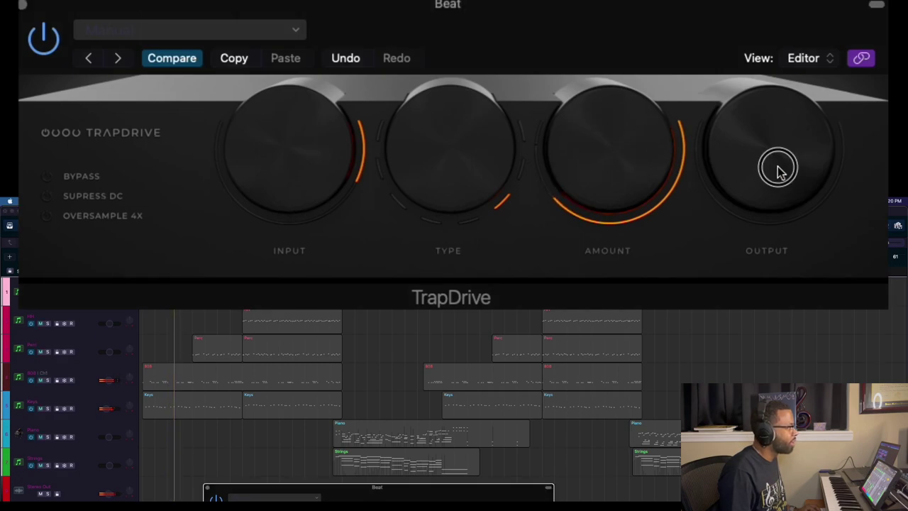
left_click_drag(776, 166, 799, 100)
left_click_drag(793, 130, 759, 240)
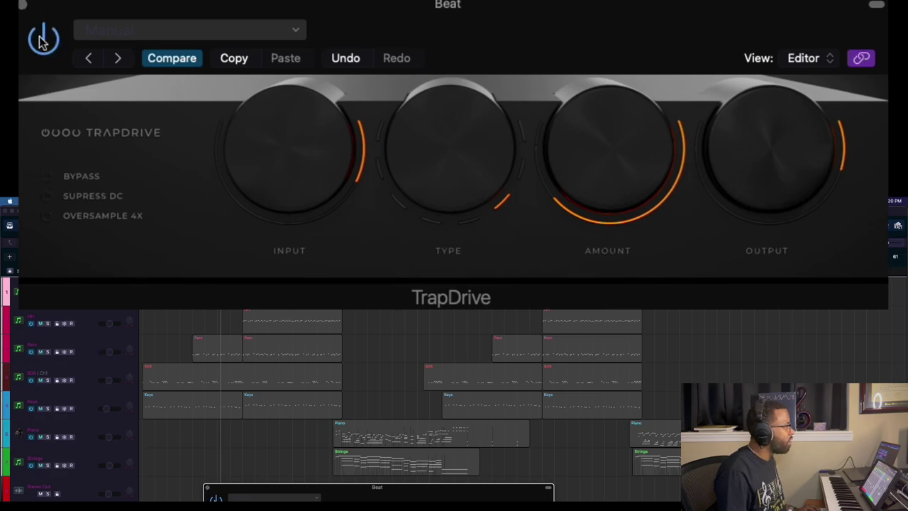
Compare the Beat track with TrapDrive bypassed and active, slightly lowering Input and Output, and leave Bypass off
left_click(46, 178)
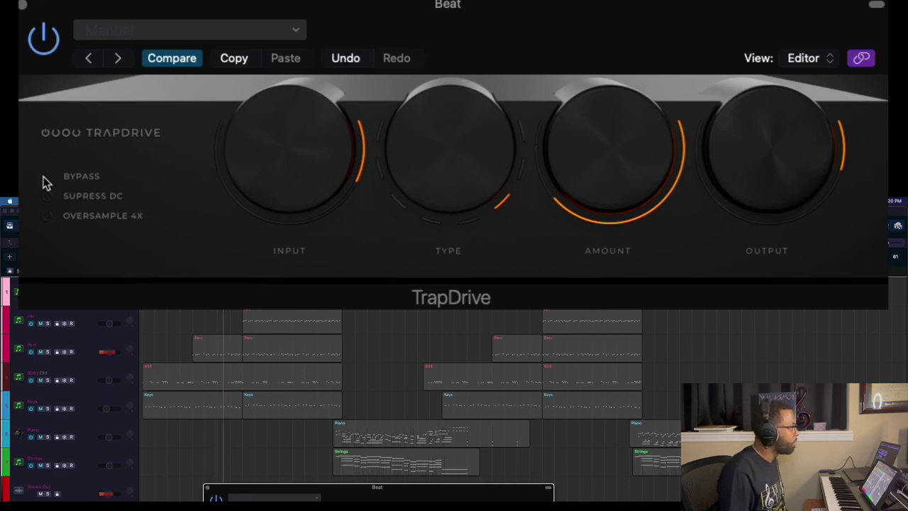
left_click(46, 177)
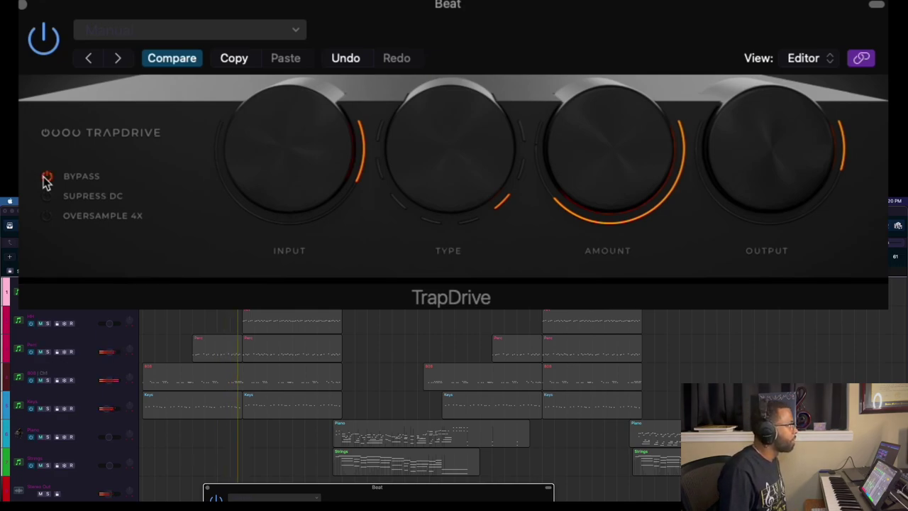
left_click(44, 177)
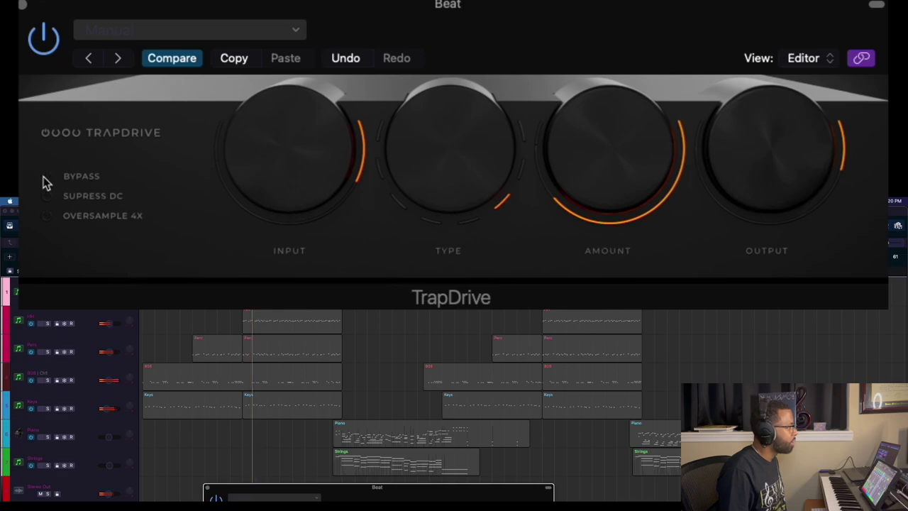
left_click(46, 178)
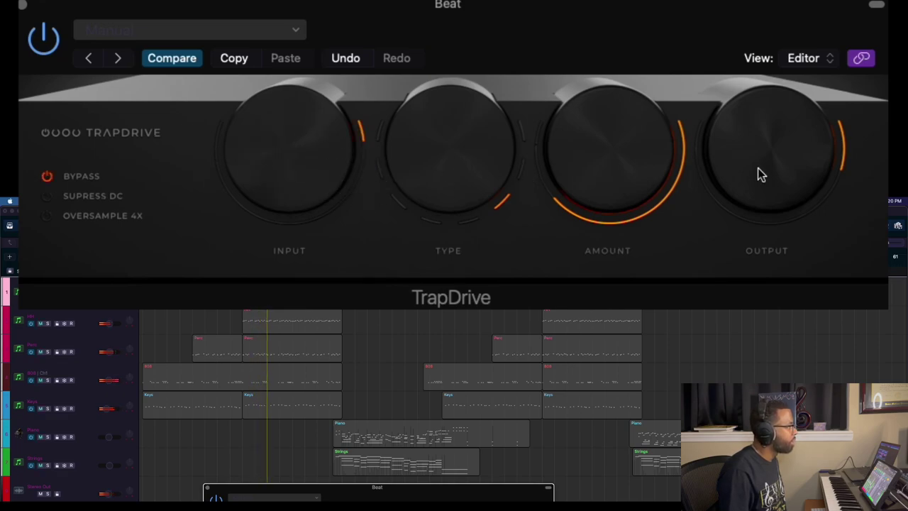
left_click(756, 178)
left_click(45, 178)
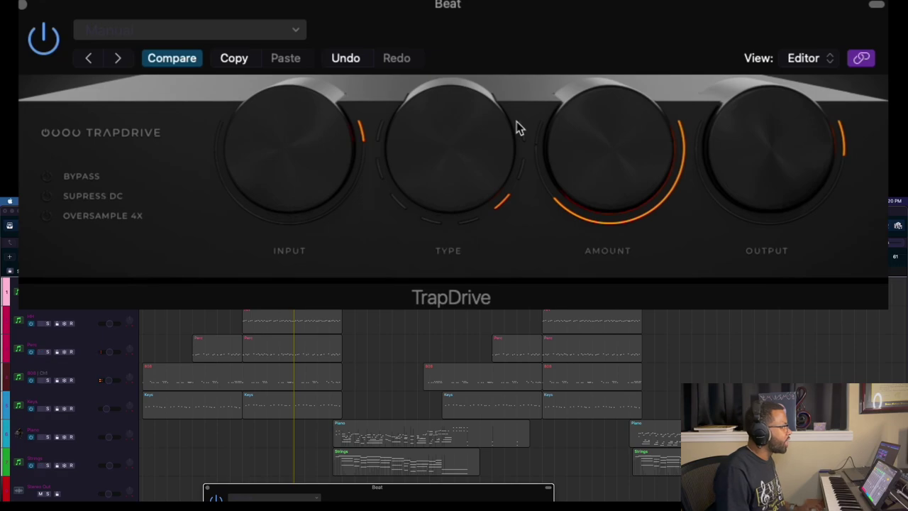
left_click(47, 176)
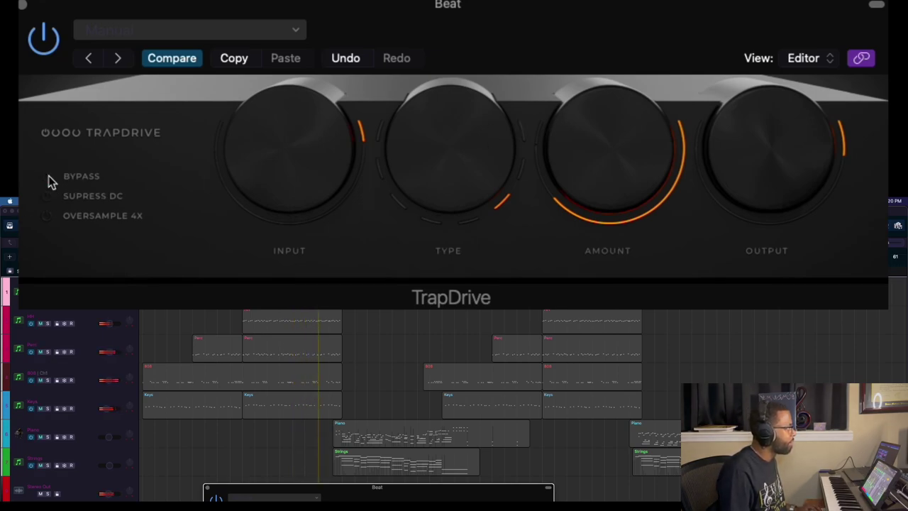
Solo the HH track, start playback, and switch on its TrapDrive effect
left_click(47, 324)
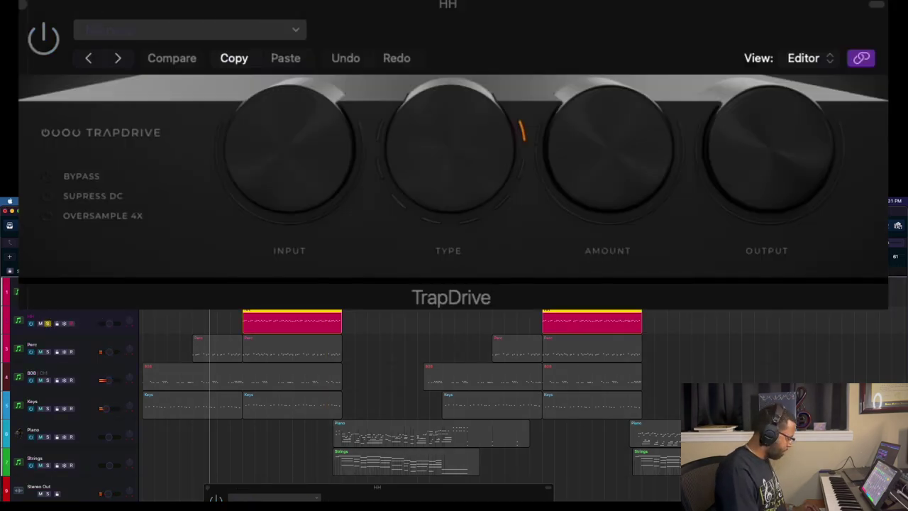
key("space")
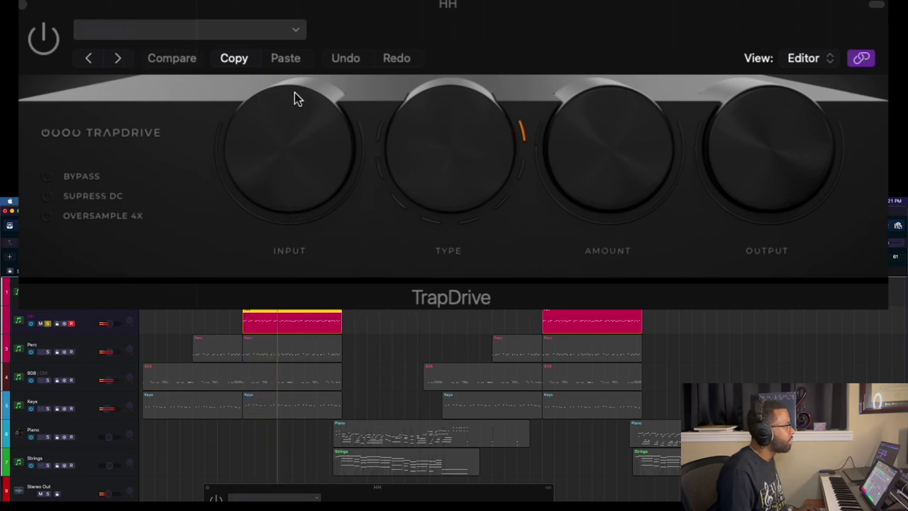
left_click(31, 39)
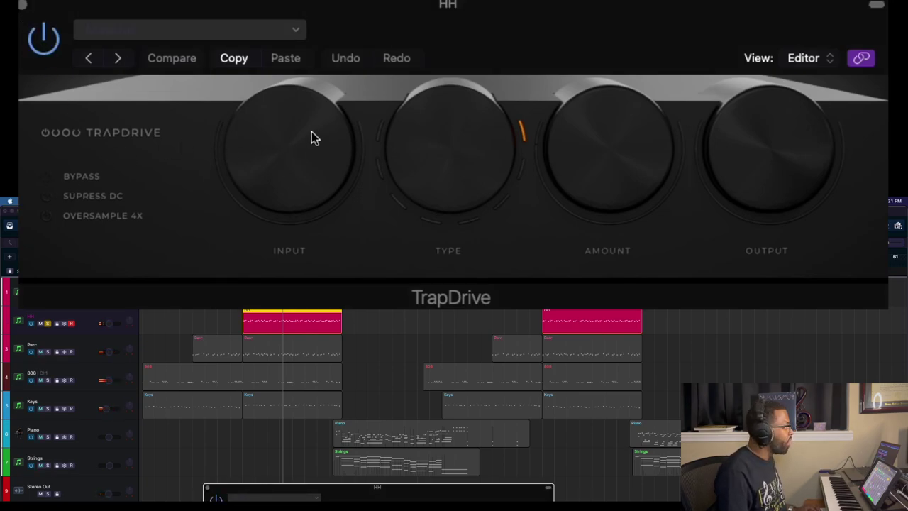
On the HH track's TrapDrive, raise Input to about a third, choose the last Type position, and raise Output to about a fifth
left_click_drag(305, 136, 342, 106)
mouse_move(436, 151)
left_mouse_down()
mouse_move(478, 132)
mouse_move(499, 138)
mouse_move(464, 189)
mouse_move(470, 146)
left_mouse_up()
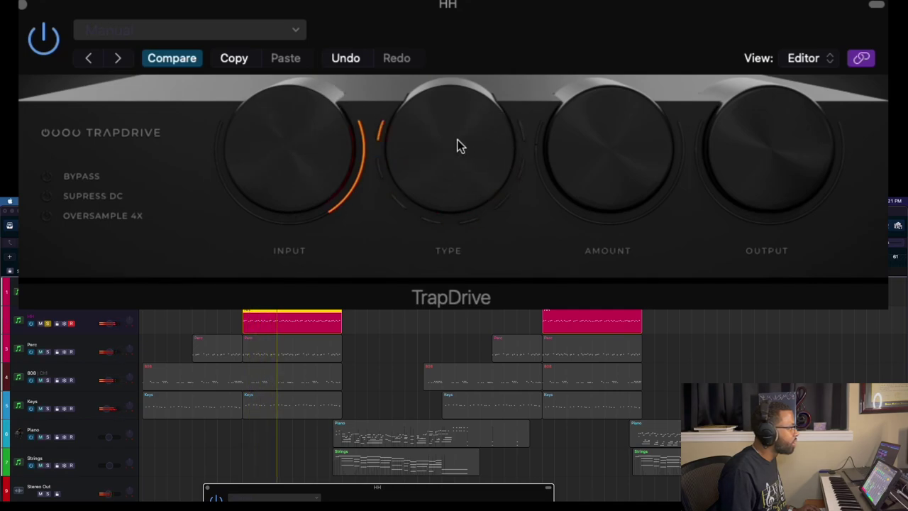
left_click_drag(788, 159, 793, 190)
Sweep the HH track's Amount through its range during playback and leave it at roughly 60%
left_click_drag(648, 186, 696, 85)
left_click_drag(627, 158, 591, 210)
left_click_drag(603, 177, 596, 227)
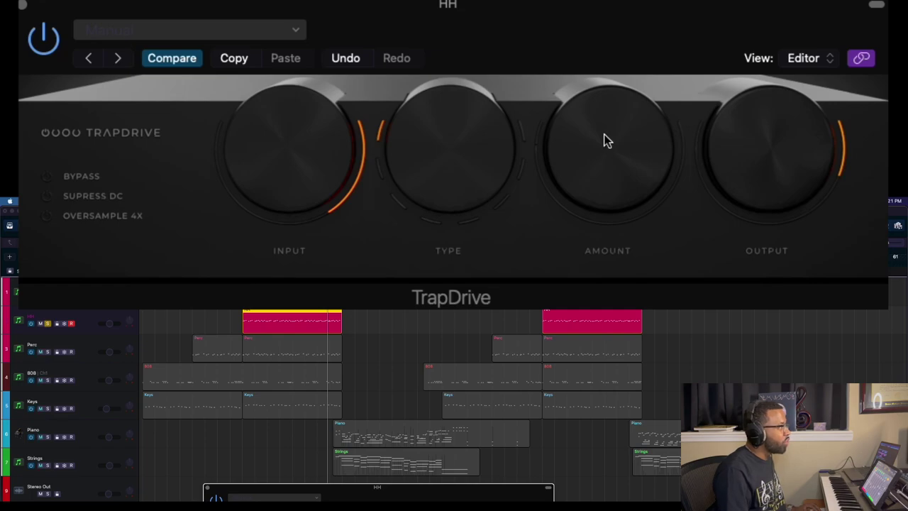
key("space")
left_click_drag(610, 146, 614, 237)
left_click_drag(627, 160, 617, 278)
mouse_move(642, 181)
left_mouse_down()
mouse_move(645, 142)
mouse_move(640, 179)
left_mouse_up()
Audition different saturation types on the HH track and choose the first Type position
left_click_drag(450, 152, 465, 177)
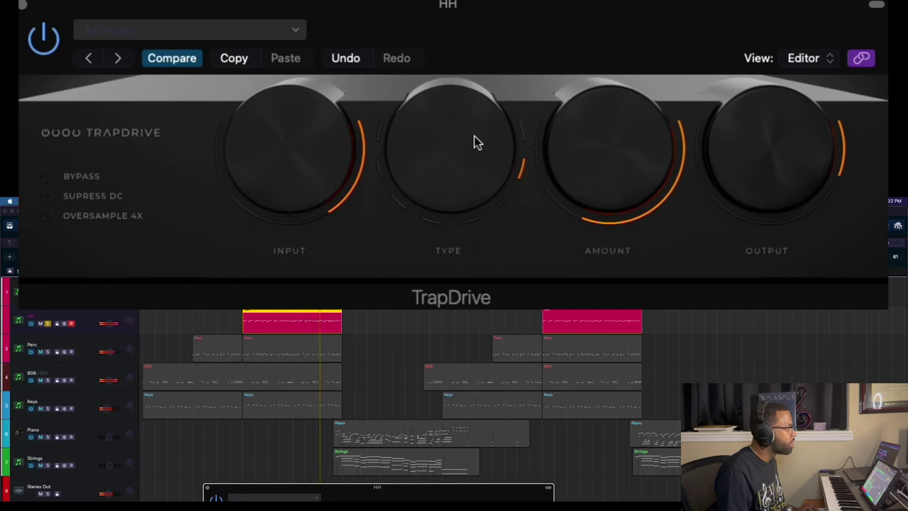
mouse_move(474, 136)
left_mouse_down()
mouse_move(473, 172)
mouse_move(491, 136)
left_mouse_up()
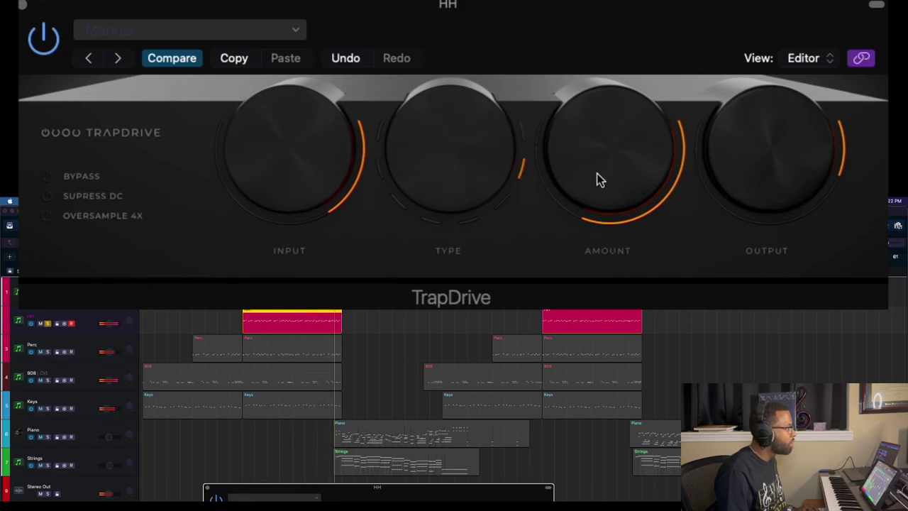
left_click_drag(507, 168, 495, 156)
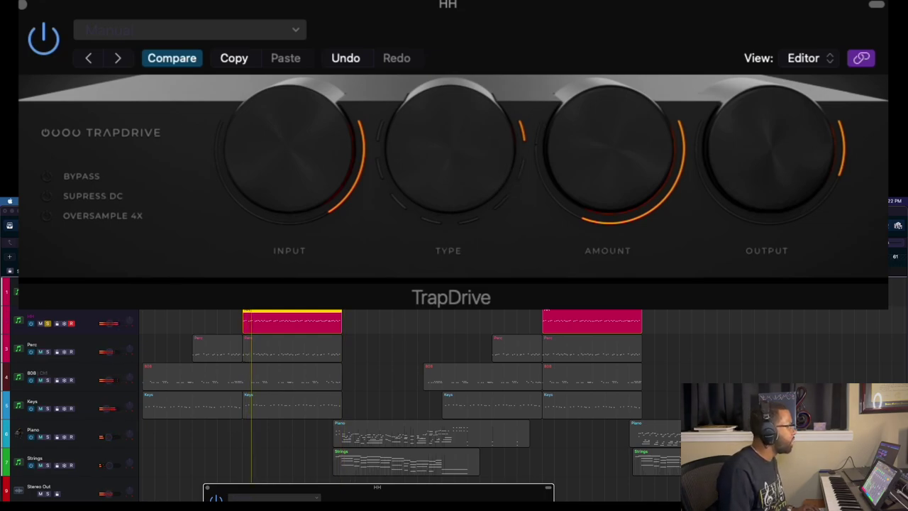
Bring up the Beat track's TrapDrive settings and listen to the beat together with the hi-hats
left_click(99, 293)
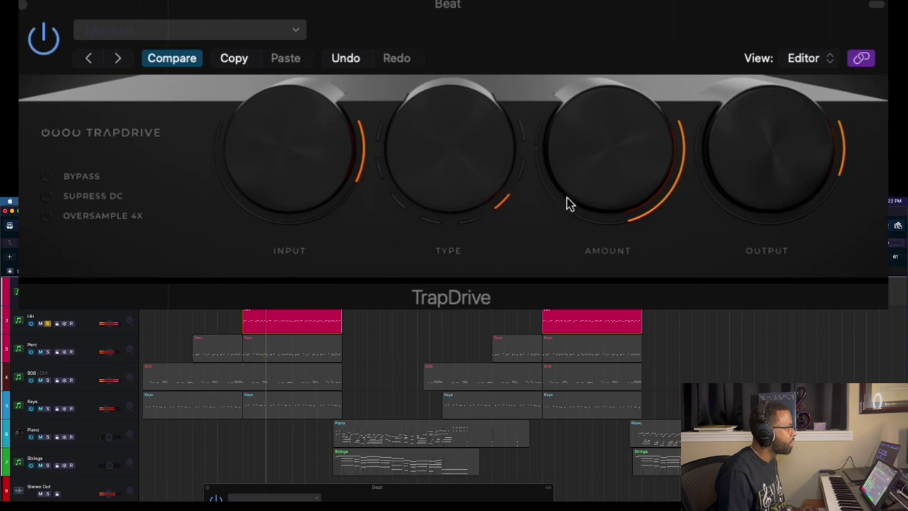
left_click(106, 324)
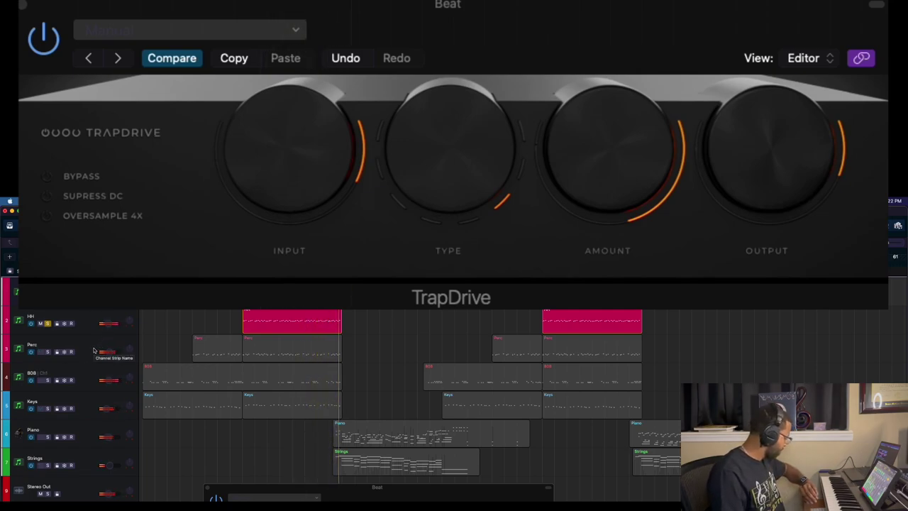
key("space")
Bring up the Perc track's TrapDrive, solo Perc in place of HH, and play from its region
left_click(74, 338)
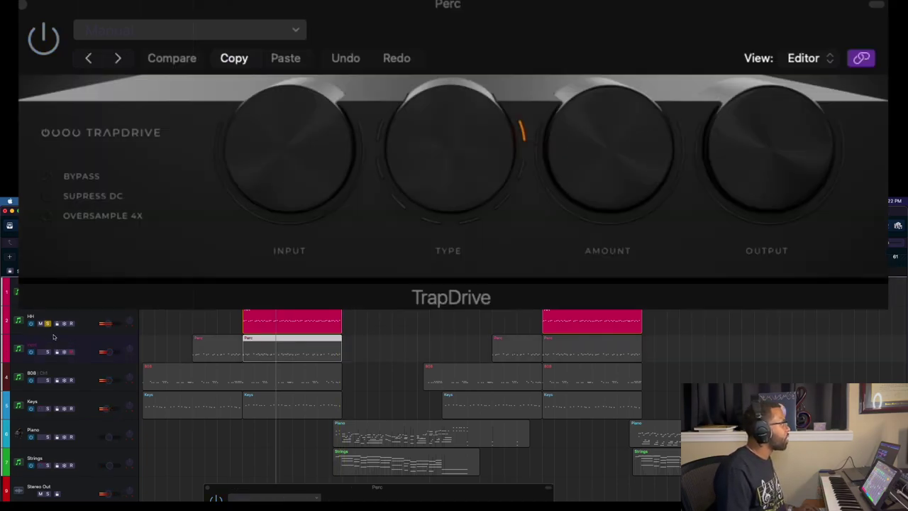
left_click(74, 292)
left_click(49, 353)
left_click(83, 346)
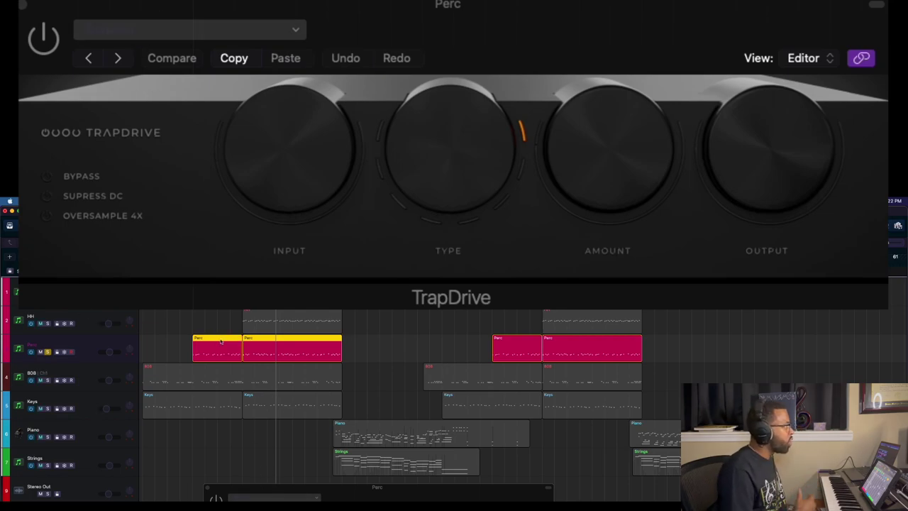
key("shift+Return")
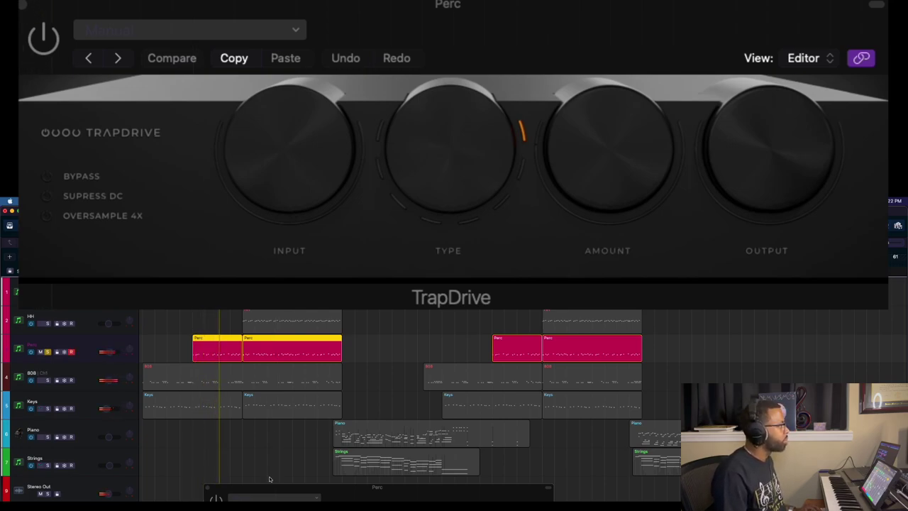
Switch on TrapDrive for the Perc track and toggle its Bypass on and off to compare
left_click(44, 39)
left_click(44, 40)
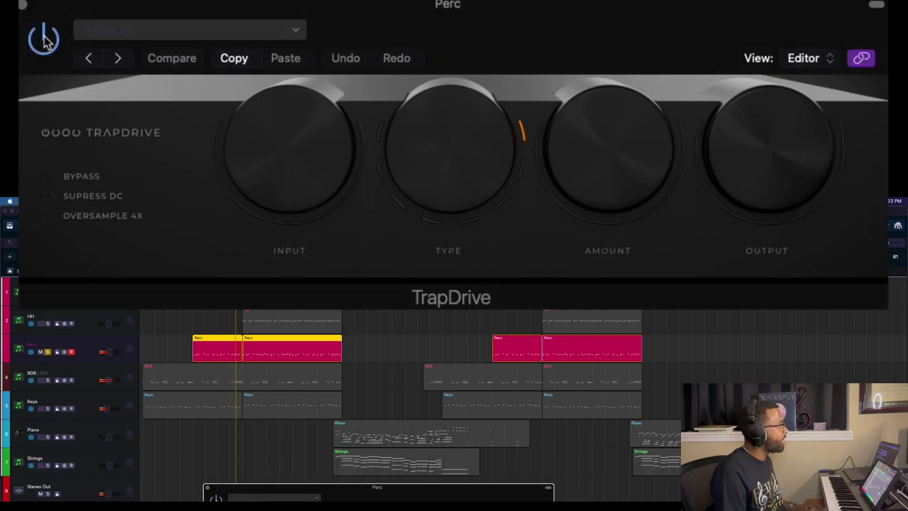
left_click(45, 178)
left_click(51, 178)
Raise the Perc track's Input slightly and its Amount to roughly a third, and choose the second Type position
left_click_drag(348, 160, 357, 146)
left_click(465, 155)
left_click(631, 169)
left_click(501, 158)
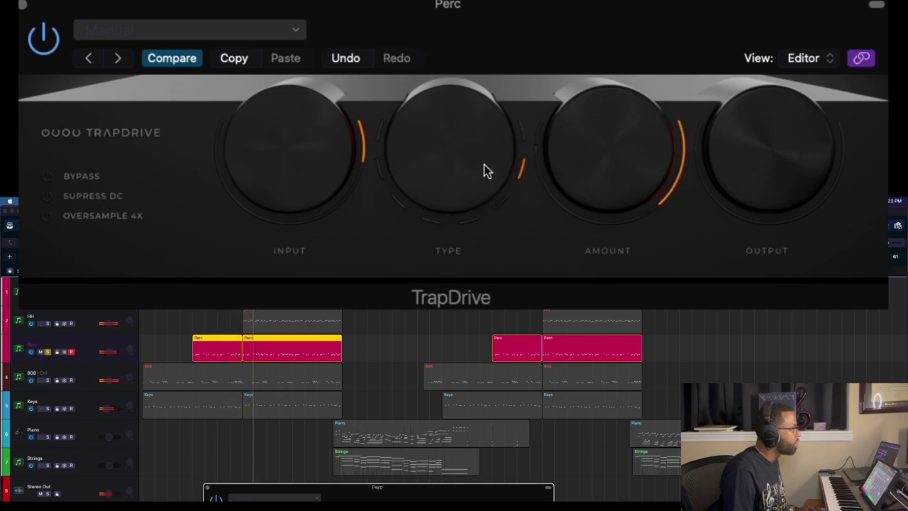
Audition other saturation types on the Perc track and choose the third Type position
left_click_drag(484, 164, 479, 195)
mouse_move(491, 153)
left_mouse_down()
mouse_move(501, 136)
mouse_move(483, 190)
mouse_move(485, 170)
mouse_move(482, 177)
left_mouse_up()
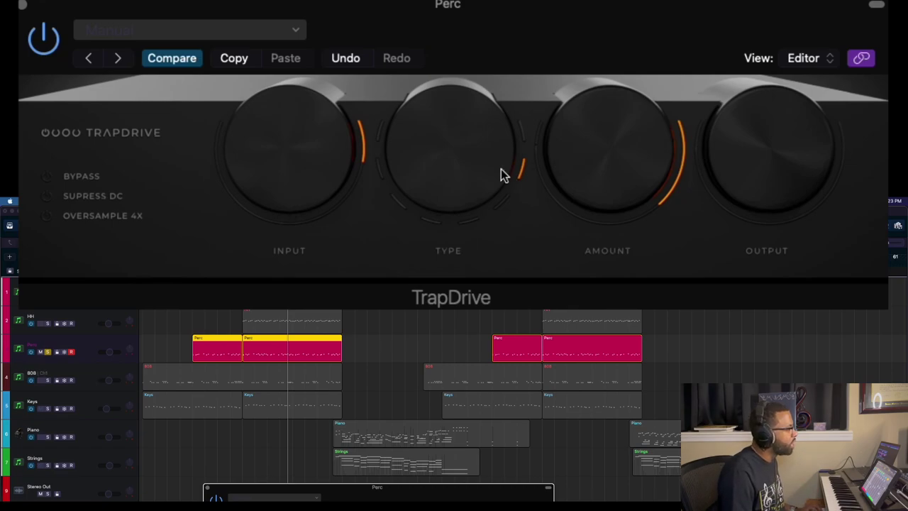
left_click_drag(500, 168, 498, 159)
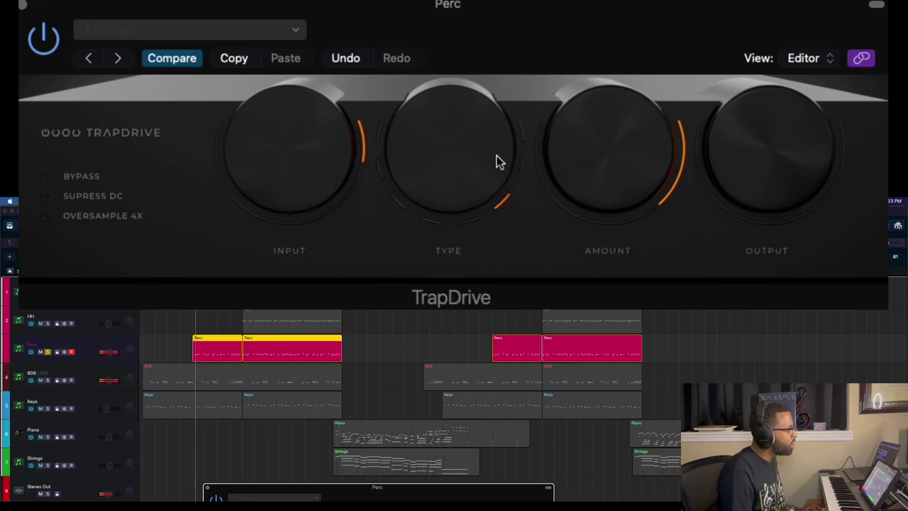
Audition saturation types on the Perc track, set its Amount to roughly half, and choose the fourth Type position
left_click(496, 159)
mouse_move(497, 161)
left_mouse_down()
mouse_move(472, 146)
mouse_move(462, 152)
mouse_move(467, 136)
left_mouse_up()
left_click_drag(451, 188, 449, 207)
mouse_move(466, 173)
left_mouse_down()
mouse_move(458, 184)
mouse_move(471, 174)
mouse_move(490, 179)
left_mouse_up()
left_click_drag(614, 174, 621, 163)
left_click_drag(503, 173, 497, 168)
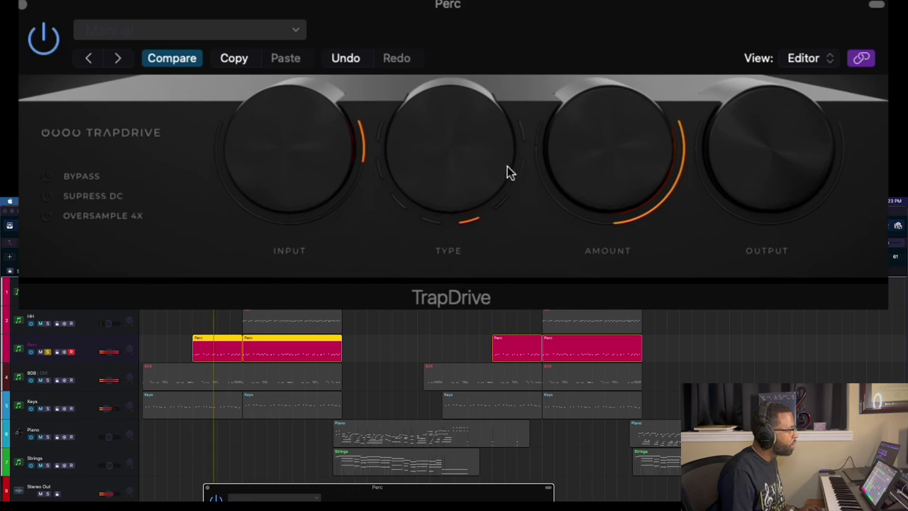
Compare the third and fourth Type positions on the Perc track, ending on the fourth, and check against the bypassed sound
left_click(821, 158)
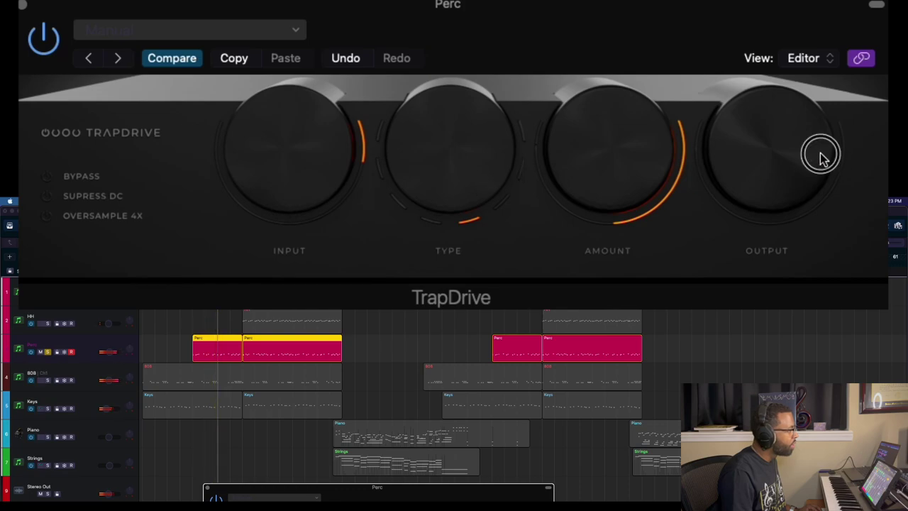
left_click(472, 166)
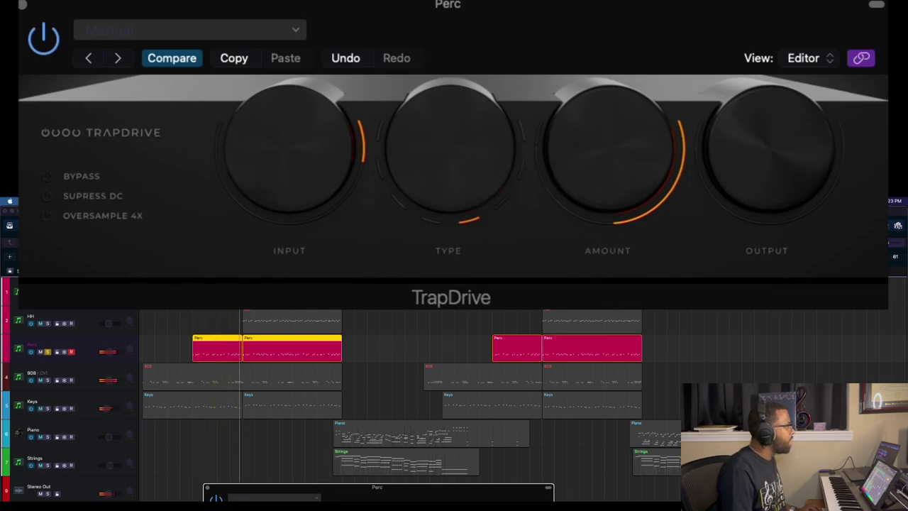
left_click(47, 177)
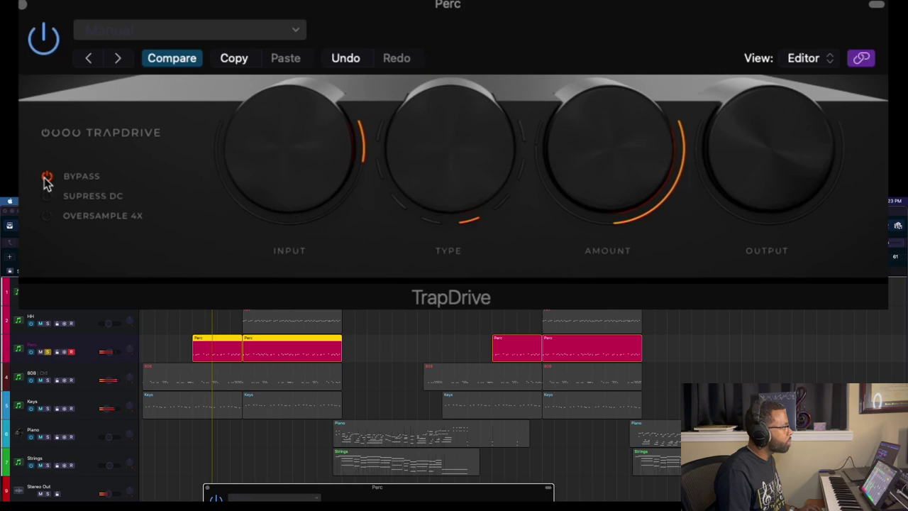
left_click(46, 179)
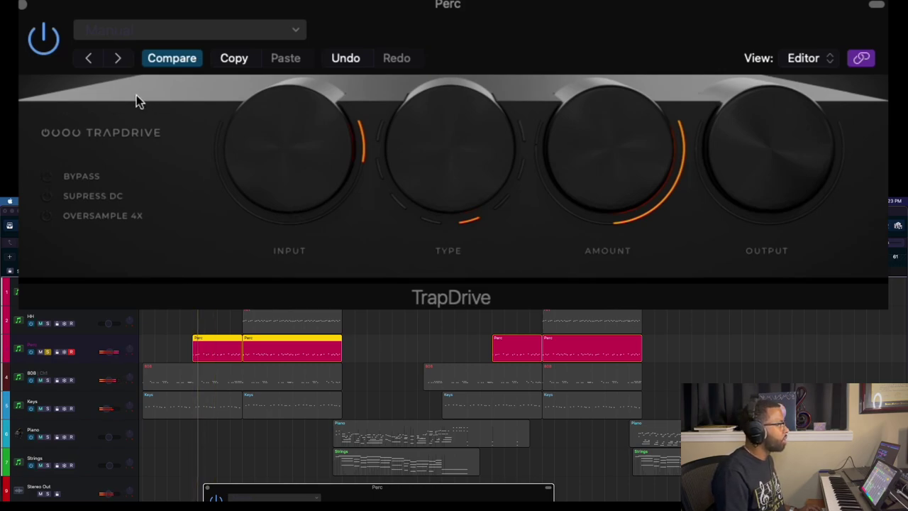
Solo HH and Perc together, play them, and adjust the HH track's volume
left_click(46, 351)
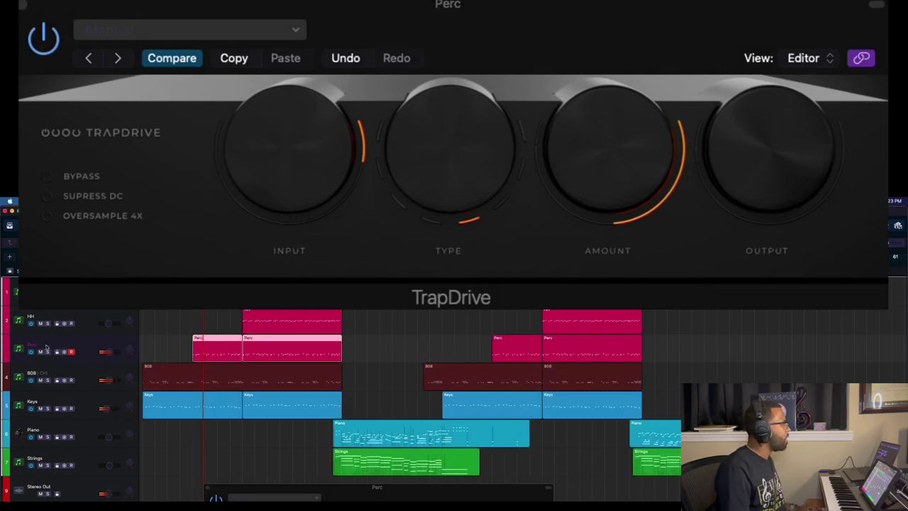
left_click(47, 323)
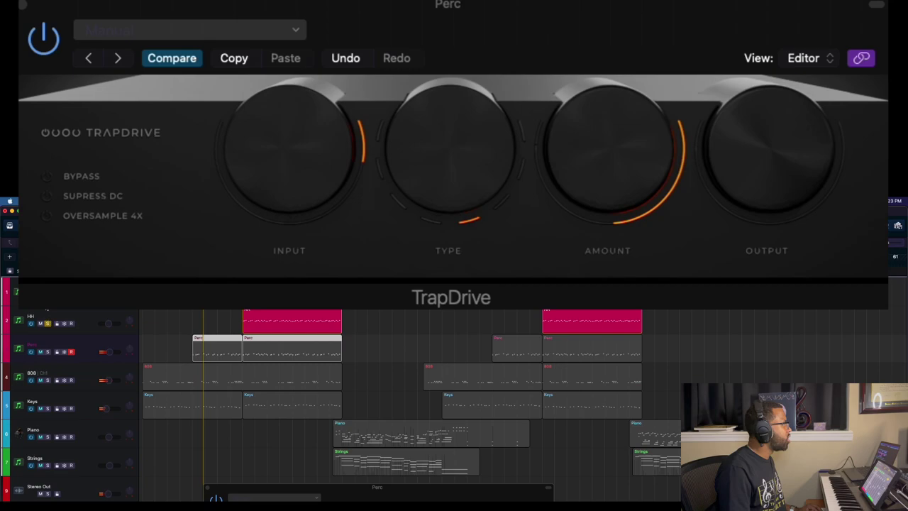
left_click(47, 351)
key("space")
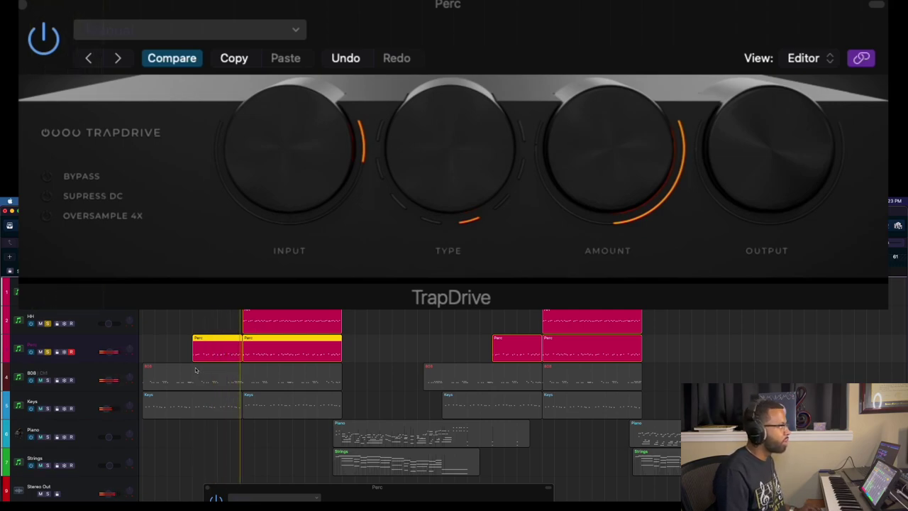
left_click(108, 323)
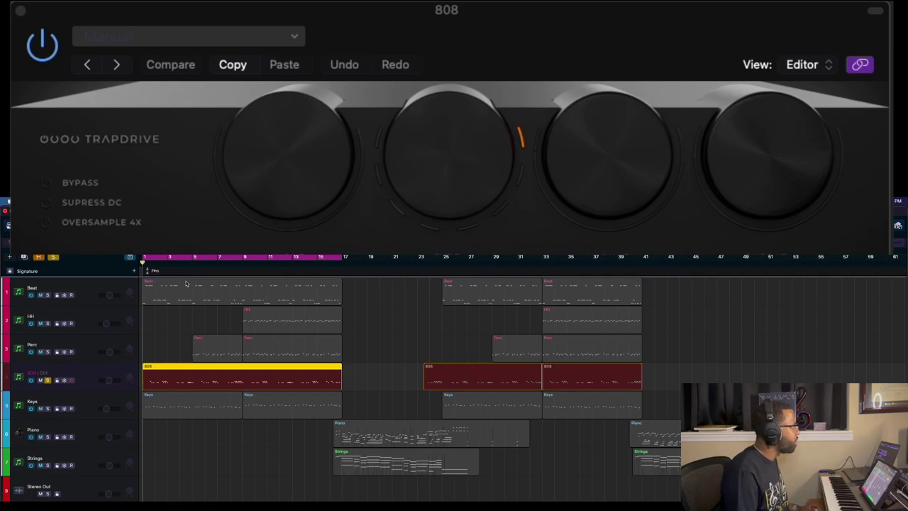
Play the soloed 808 and raise its TrapDrive Input slightly and its Amount to roughly a quarter
key("space")
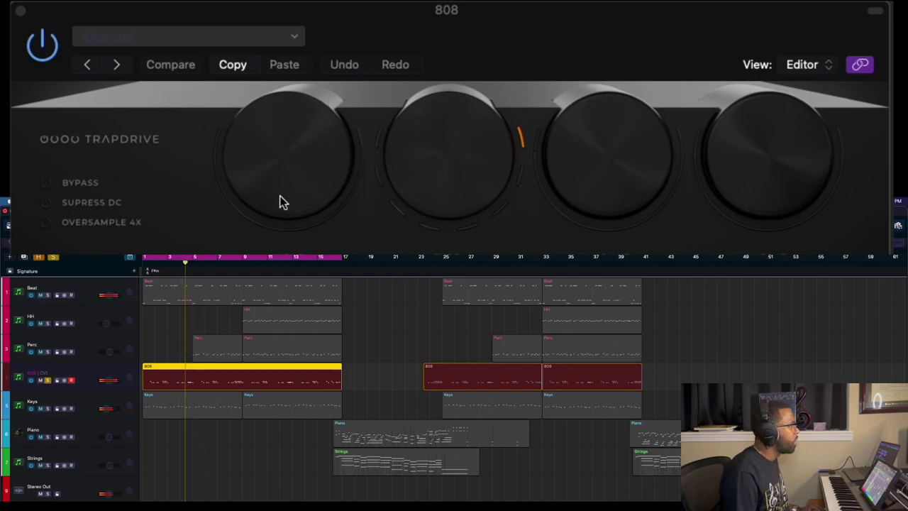
left_click_drag(321, 150, 335, 133)
left_click_drag(278, 175, 277, 166)
left_click(566, 164)
left_click_drag(588, 146, 552, 201)
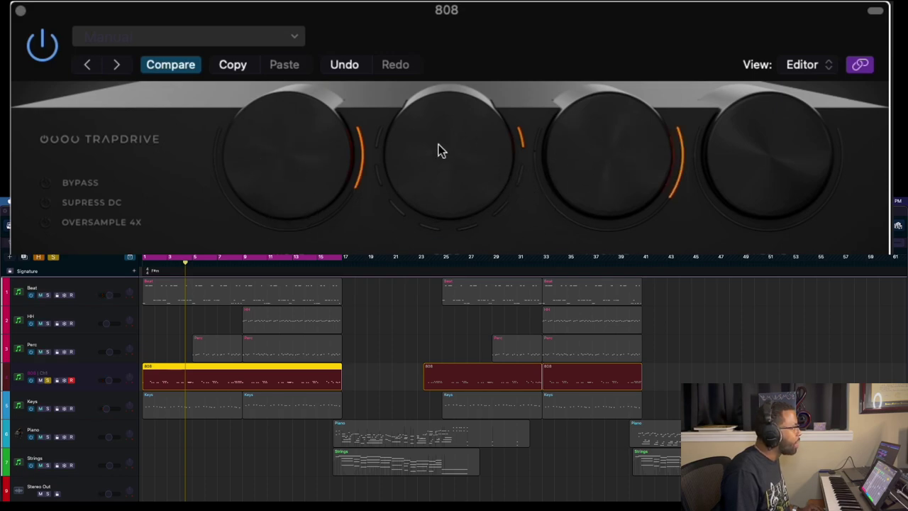
key("space")
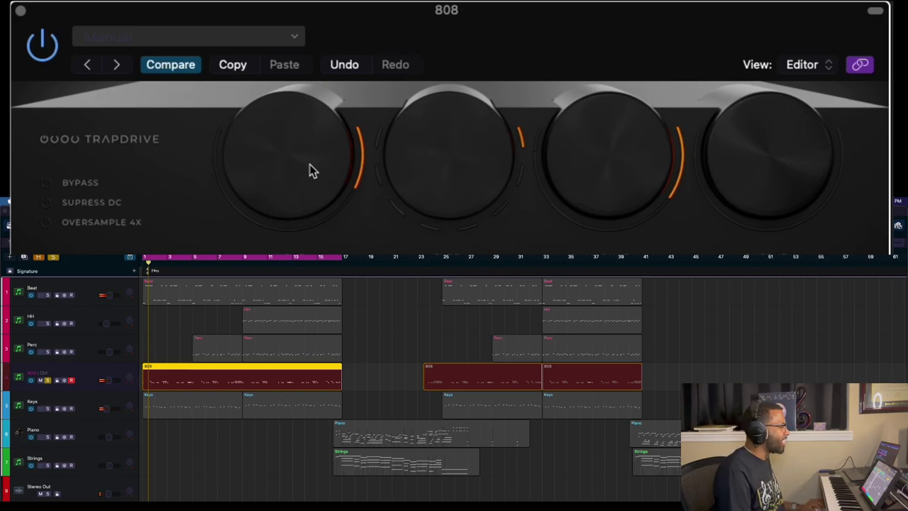
left_click_drag(310, 170, 389, 165)
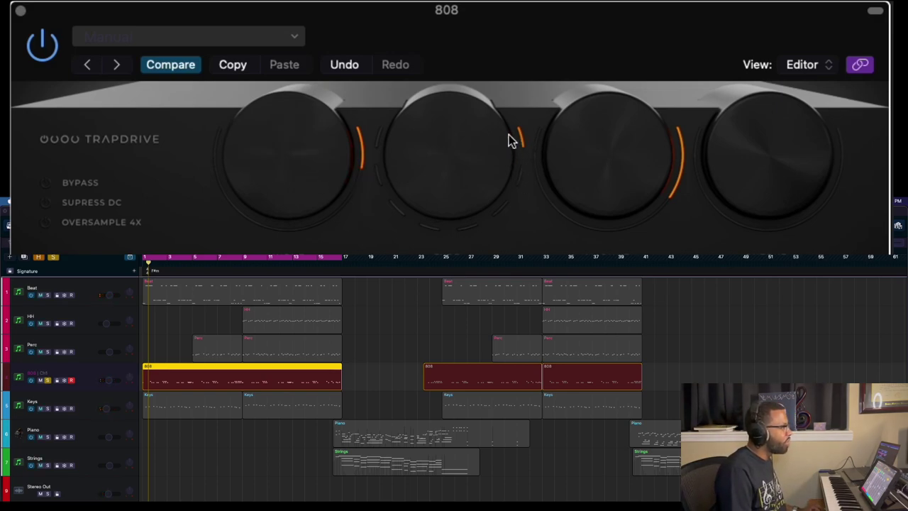
Audition the third and other Type positions on the 808 during playback, ending on the first position
left_click_drag(489, 152, 492, 182)
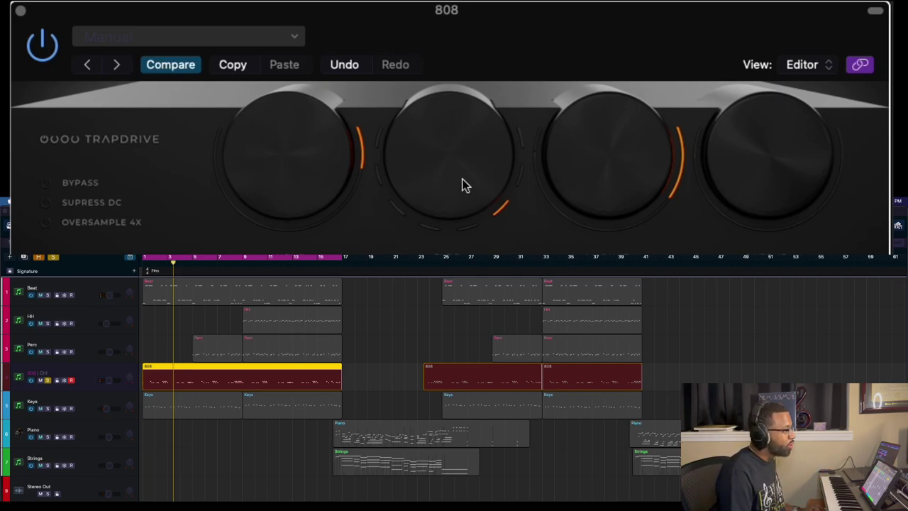
key("space")
left_click_drag(471, 173, 450, 128)
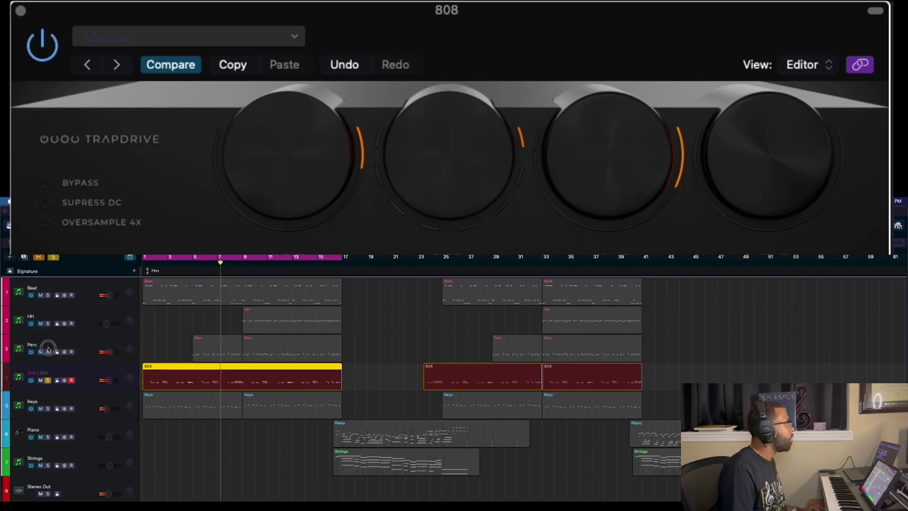
Add Perc, HH and Beat to the soloed 808, play them together, and move the cycle range to bars 9 to 25
left_click(48, 348)
left_click(49, 352)
left_click(48, 323)
left_click(49, 295)
key("space")
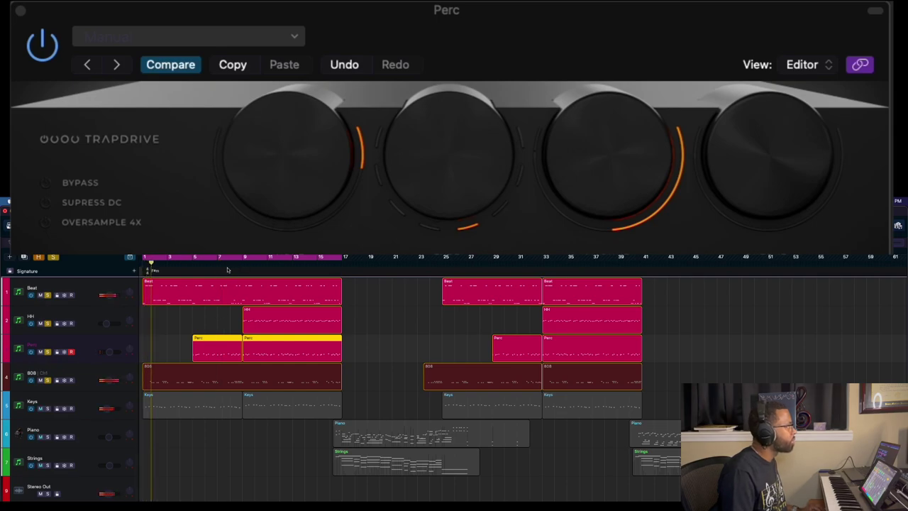
left_click_drag(217, 256, 316, 258)
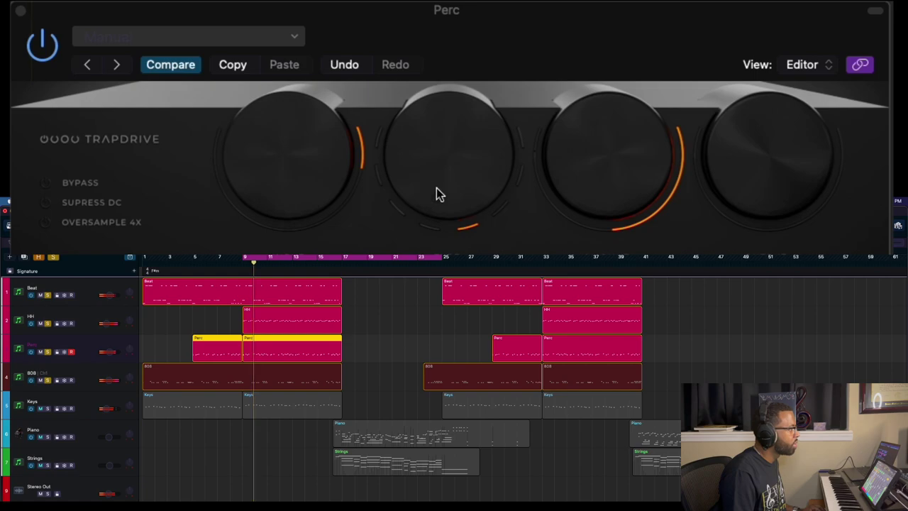
Lower the Perc track's Amount to roughly a quarter, reduce its Input slightly, and adjust its Output
left_click_drag(628, 169, 620, 200)
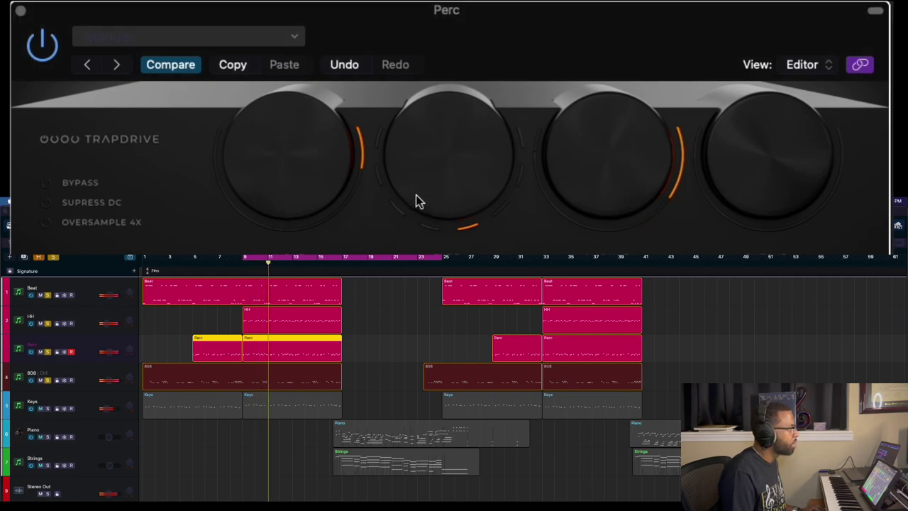
left_click(298, 185)
left_click_drag(298, 182, 300, 193)
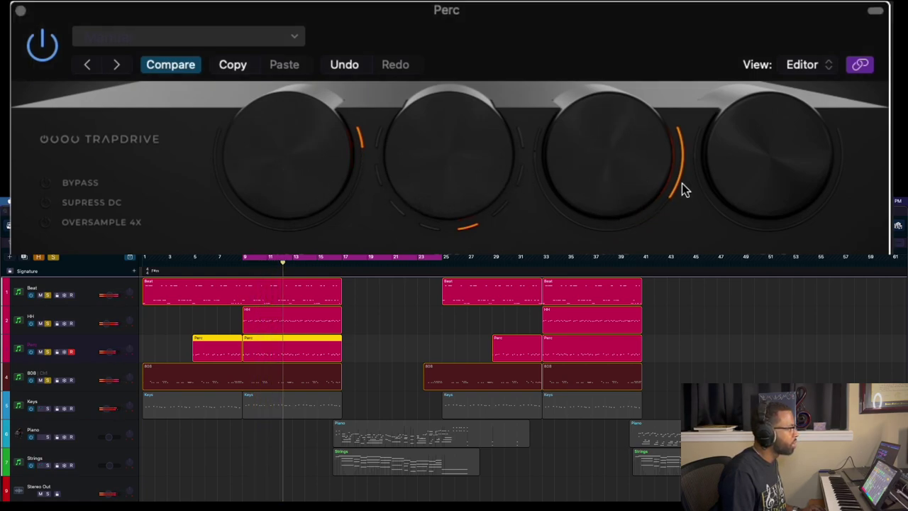
mouse_move(757, 206)
left_mouse_down()
mouse_move(781, 146)
mouse_move(817, 128)
mouse_move(788, 152)
mouse_move(780, 115)
mouse_move(770, 203)
left_mouse_up()
Raise the Output of the 808 track's TrapDrive and bring up the Beat track's TrapDrive
left_click(83, 370)
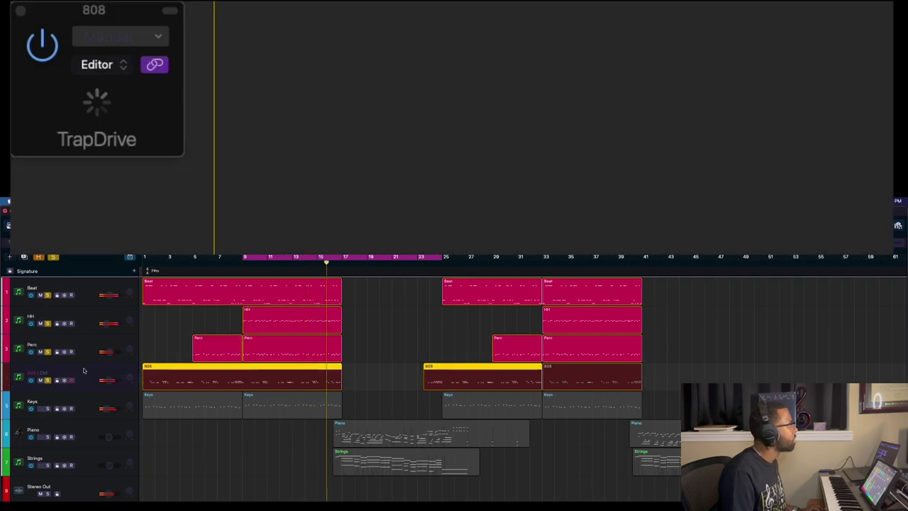
left_click_drag(788, 135, 816, 88)
left_click(79, 287)
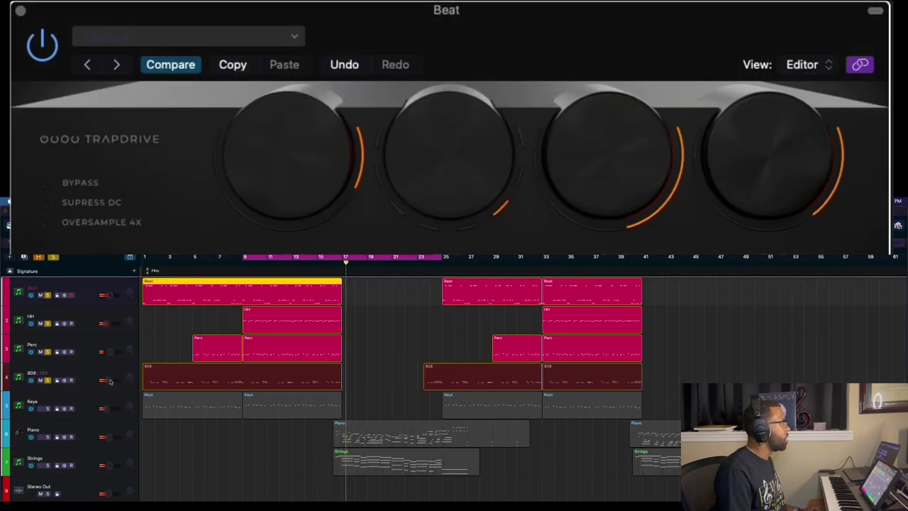
Bring up the Keys track's TrapDrive, clear the existing solos, solo Keys, and start playback
left_click(78, 400)
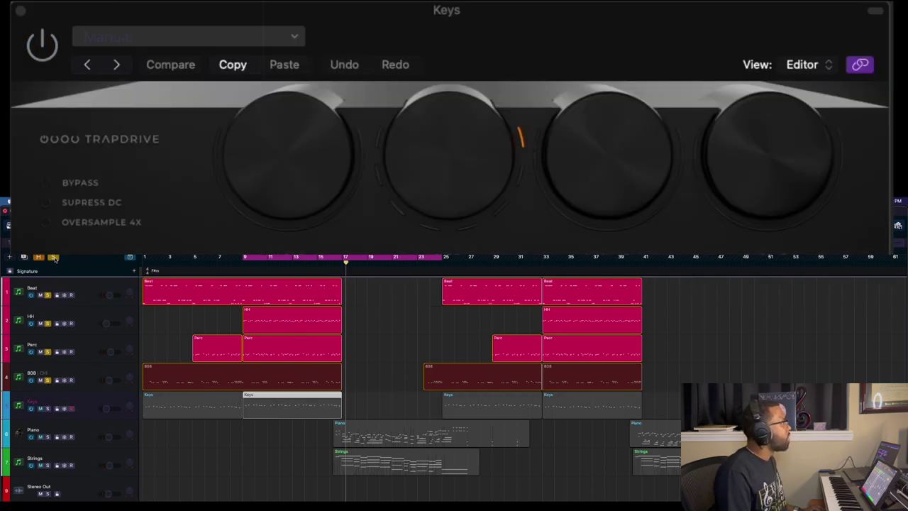
left_click(54, 257)
left_click(48, 409)
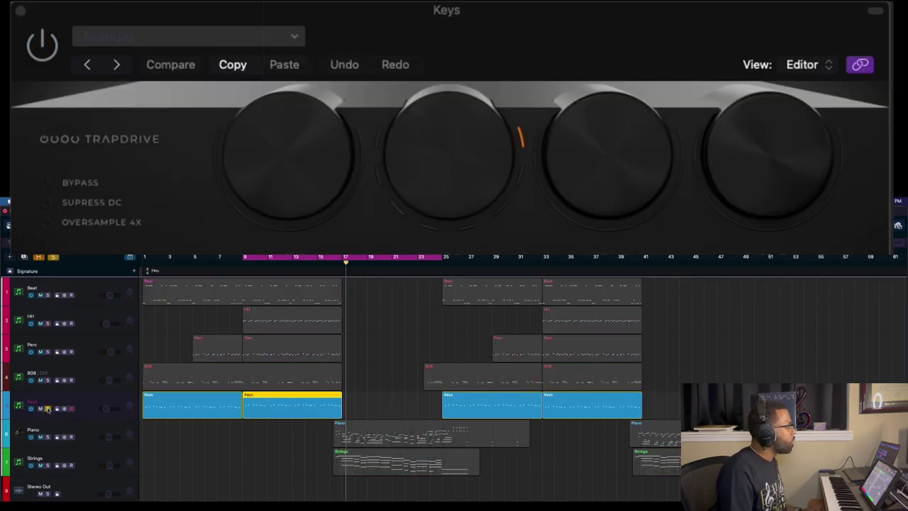
left_click(196, 404)
key("space")
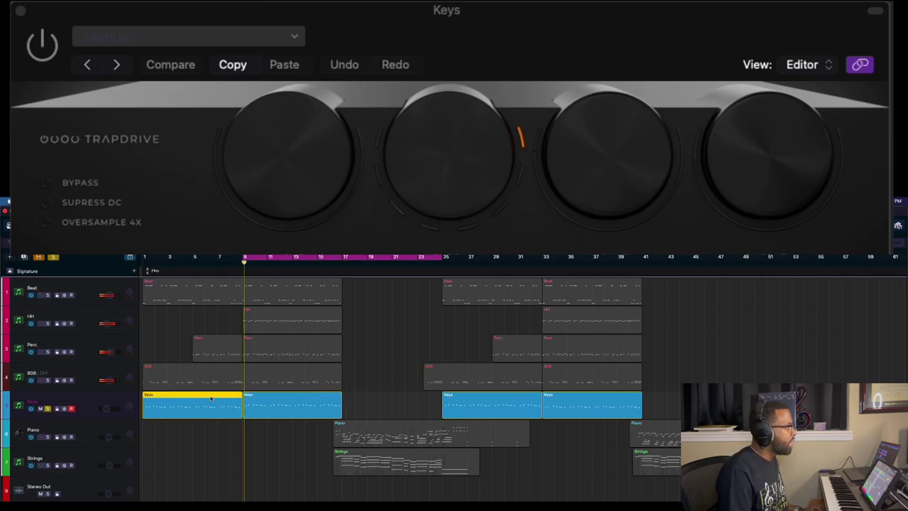
Move the cycle range back to bars 1 to 17 and play the soloed Keys from there
left_click(81, 402)
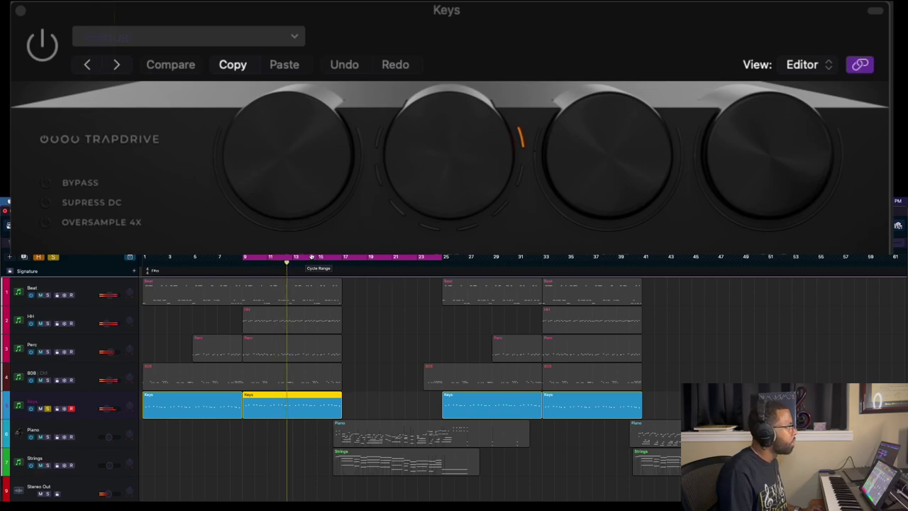
left_click_drag(310, 260, 205, 259)
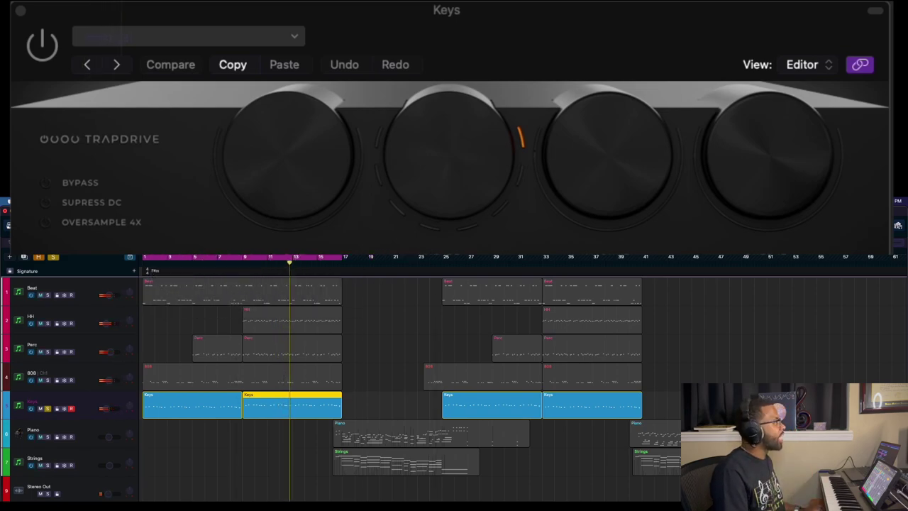
key("space")
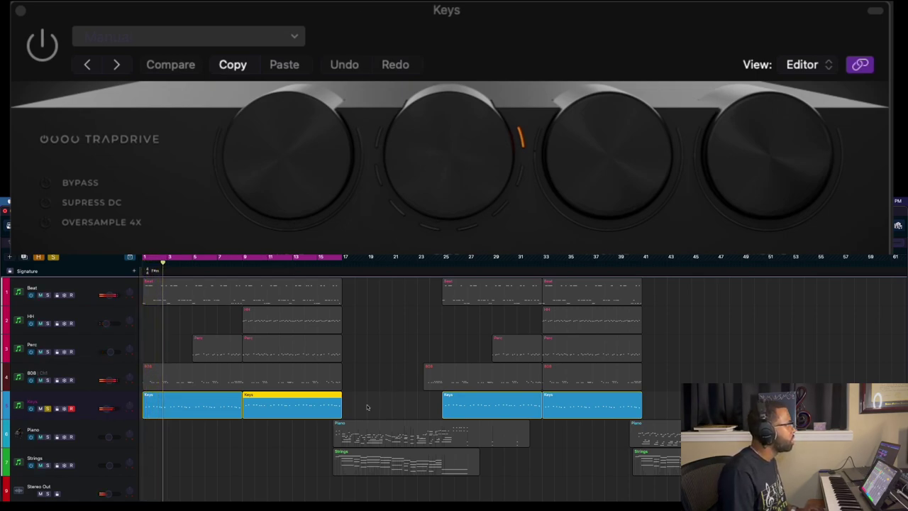
Switch on TrapDrive for the Keys track and raise its Input slightly and its Amount to roughly a third
left_click(31, 51)
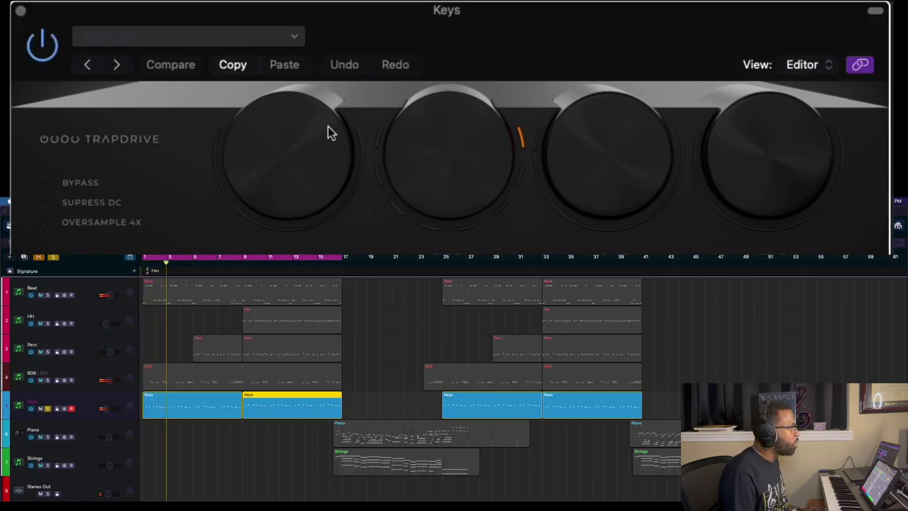
left_click_drag(342, 167, 342, 158)
left_click_drag(516, 156, 516, 150)
left_click_drag(611, 160, 625, 145)
key("space")
left_click_drag(355, 163, 337, 178)
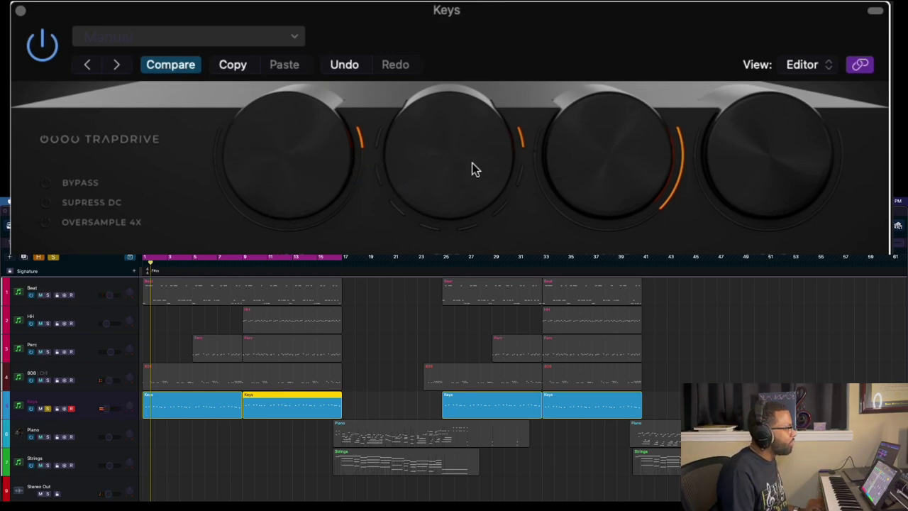
Audition saturation types on the Keys track, choose the sixth Type position, and set the Amount to roughly a fifth
mouse_move(476, 169)
left_mouse_down()
mouse_move(502, 161)
mouse_move(500, 175)
mouse_move(489, 158)
mouse_move(494, 146)
mouse_move(471, 171)
mouse_move(482, 139)
mouse_move(470, 158)
left_mouse_up()
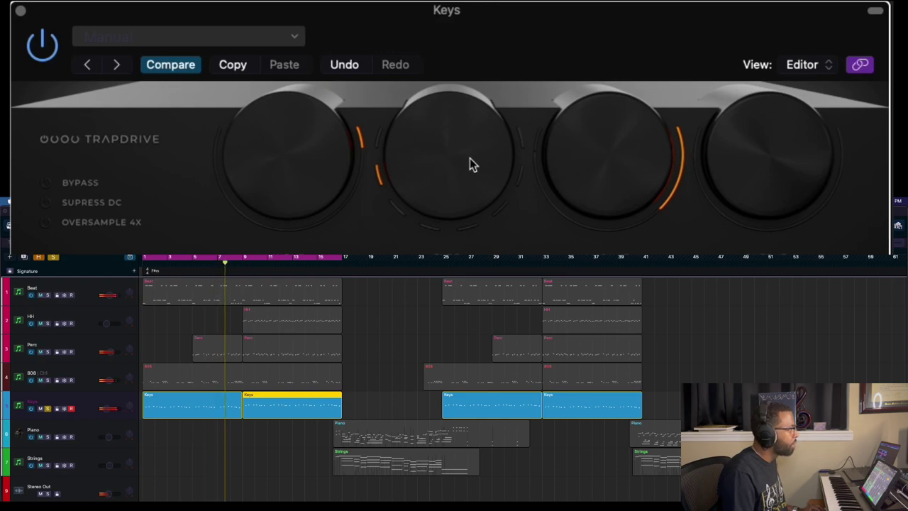
left_click_drag(622, 174, 632, 162)
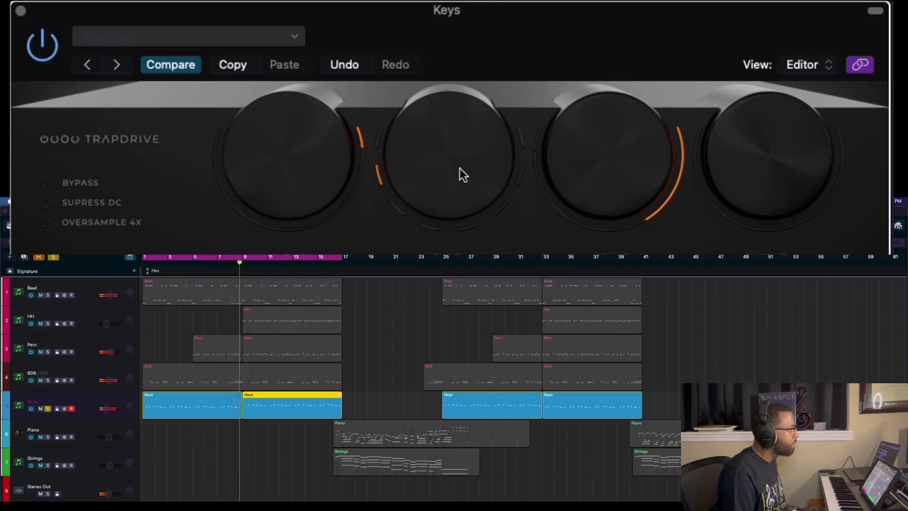
mouse_move(453, 164)
left_mouse_down()
mouse_move(442, 187)
mouse_move(448, 176)
left_mouse_up()
left_click_drag(588, 196, 584, 206)
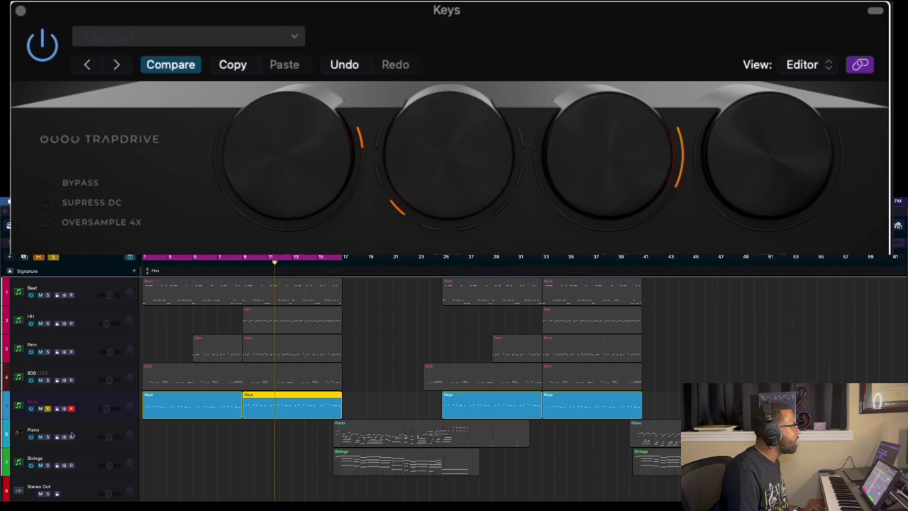
Unsolo Keys, move the cycle range to bars 9 to 25, and trim the 808 track's volume
left_click(49, 410)
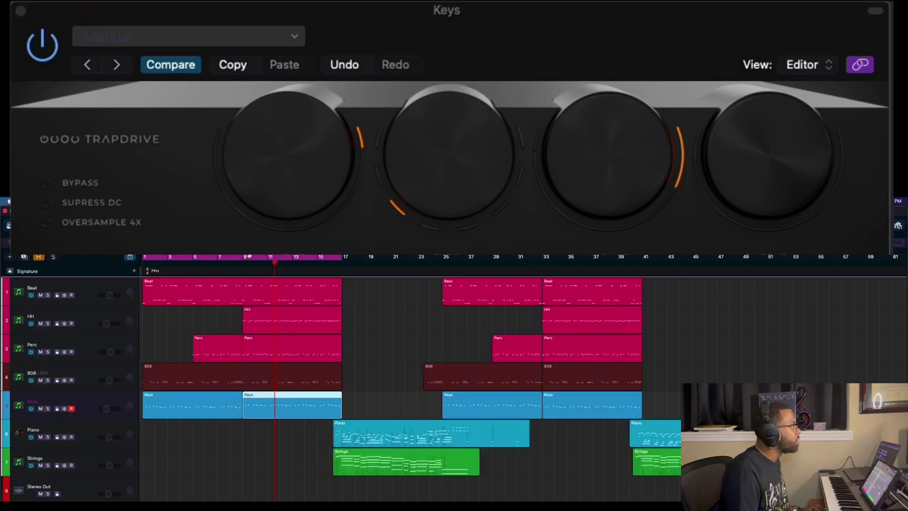
left_click_drag(248, 257, 341, 275)
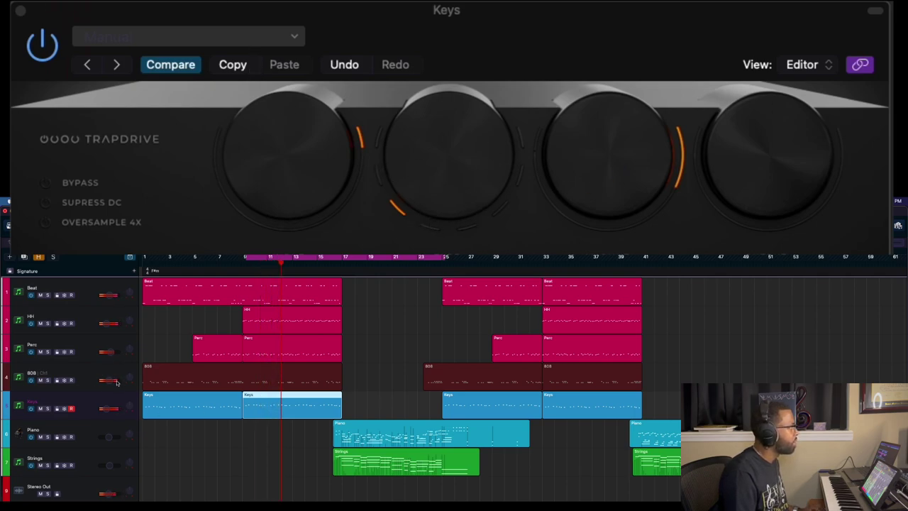
left_click_drag(110, 381, 109, 381)
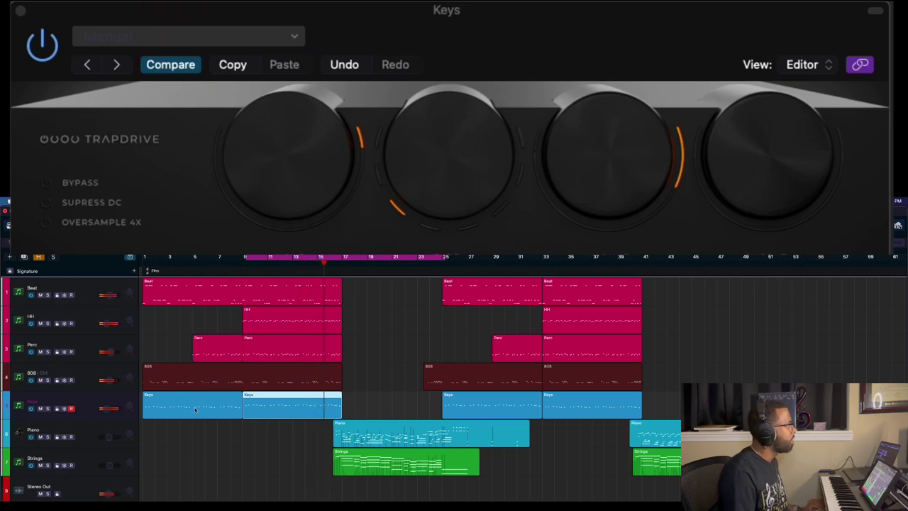
Move the cycle range to about bars 16 to 32, over the first Piano and Strings regions
left_click(303, 257)
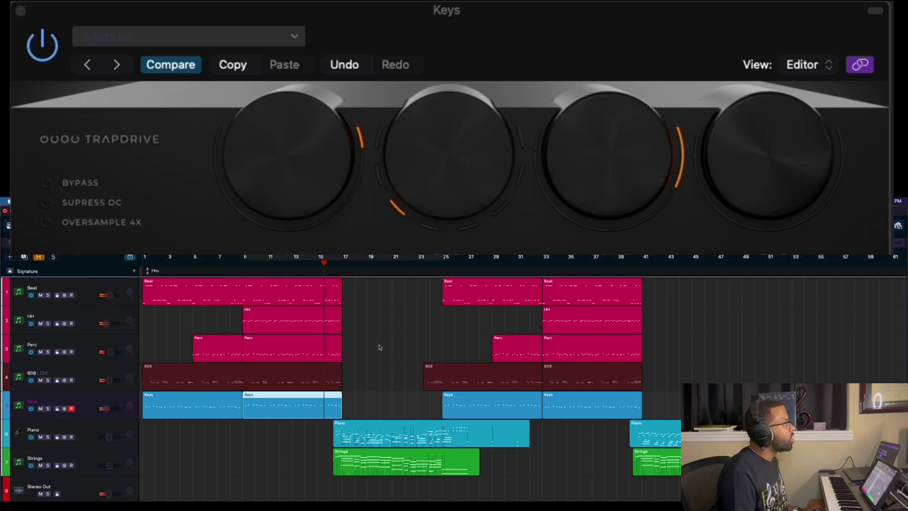
left_click(301, 257)
left_click_drag(301, 258, 382, 260)
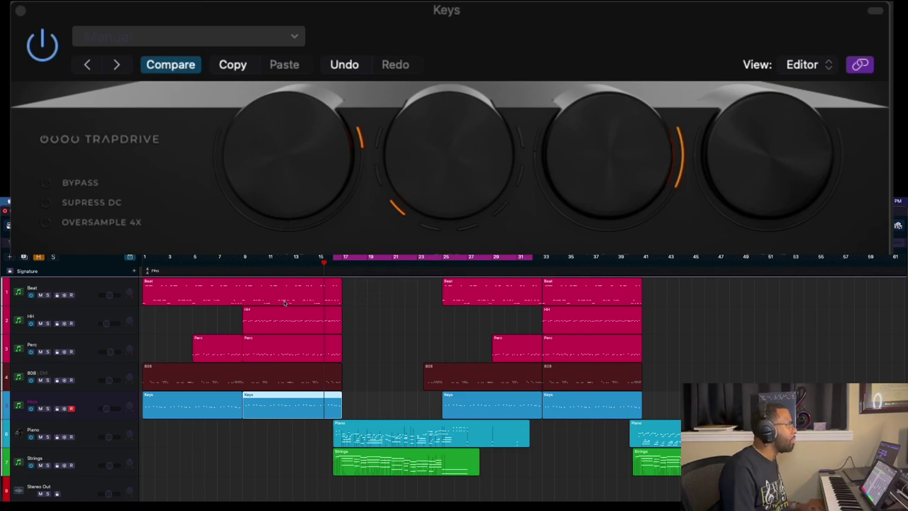
Solo the Piano track, move its TrapDrive window below the track list, and start playback
left_click(92, 431)
key("s")
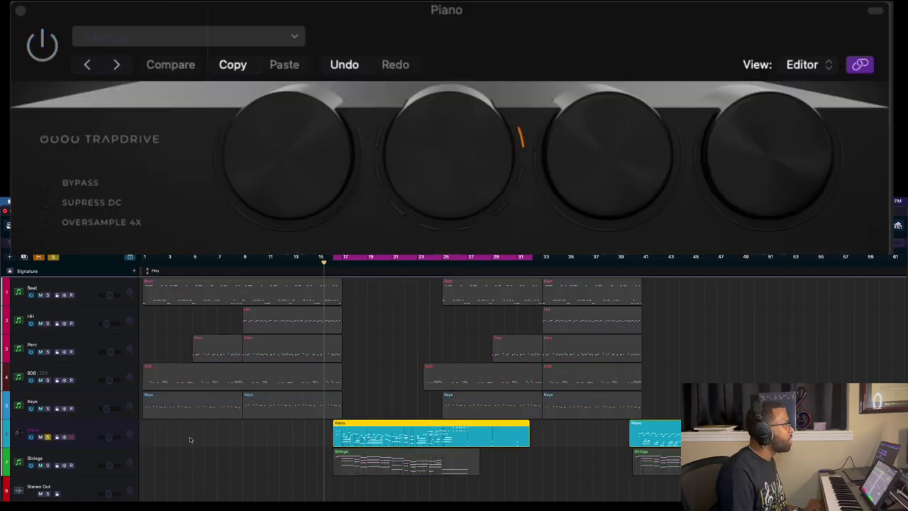
left_click_drag(390, 12, 387, 488)
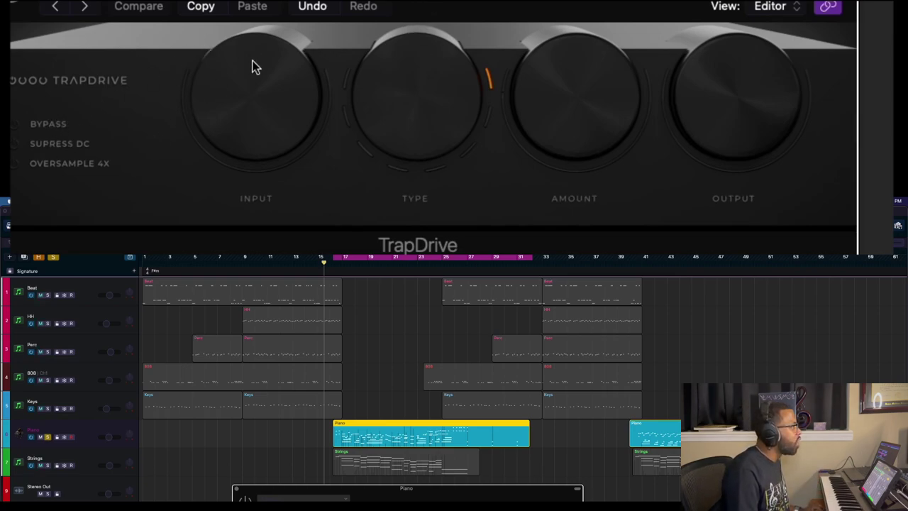
key("space")
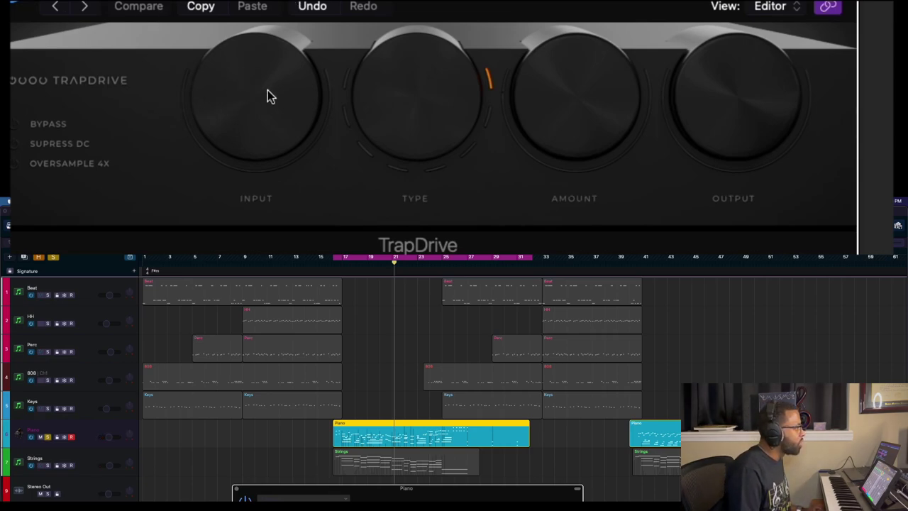
Raise the Piano's TrapDrive Input slightly, then audition Types up to the fifth position with the Amount at roughly a quarter
left_click_drag(267, 90, 270, 81)
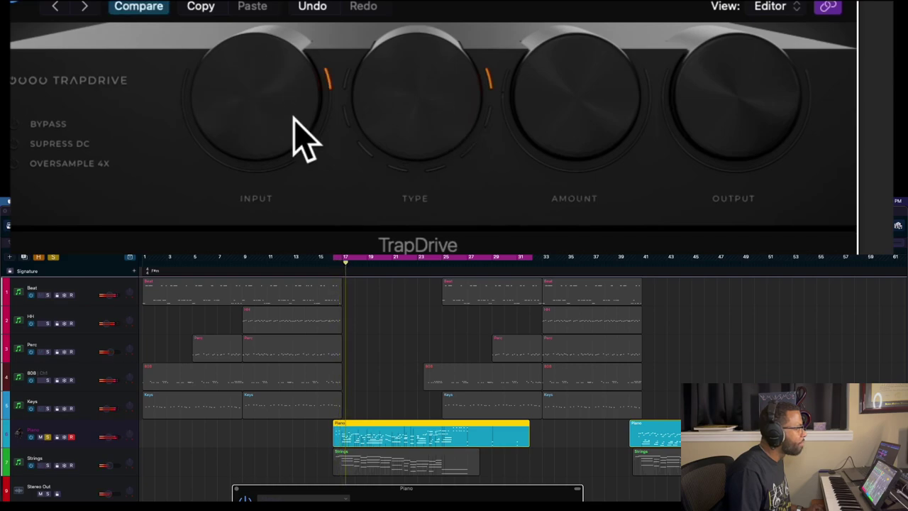
left_click_drag(644, 142, 596, 150)
left_click_drag(469, 128, 472, 105)
left_click_drag(570, 132, 596, 102)
left_click_drag(450, 116, 468, 99)
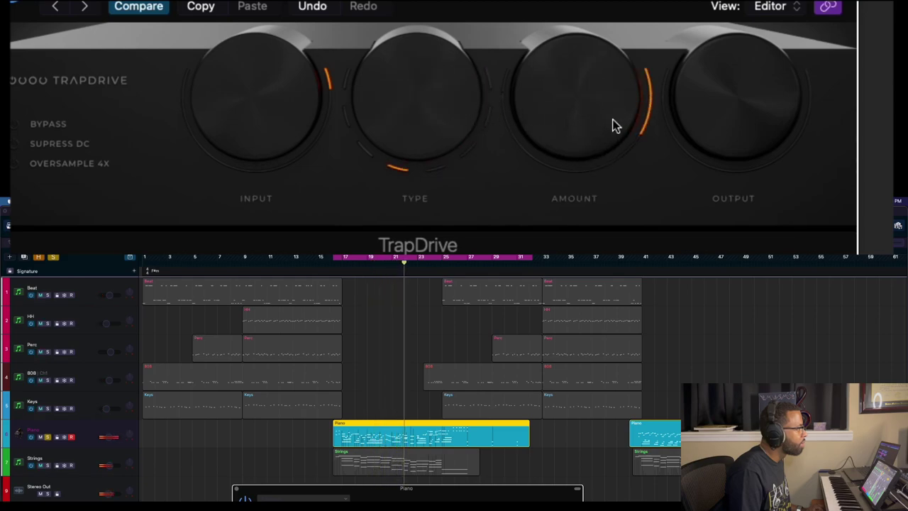
Audition further saturation types on the Piano, choose the seventh Type position, and set the Amount to just under a tenth
left_click_drag(614, 124, 551, 235)
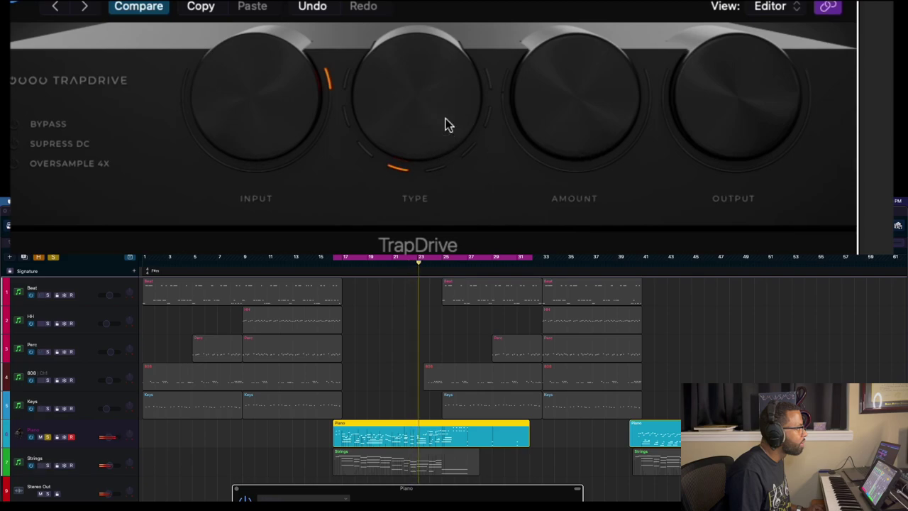
mouse_move(448, 111)
left_mouse_down()
mouse_move(430, 135)
mouse_move(440, 121)
left_mouse_up()
left_click_drag(595, 143, 600, 134)
left_click_drag(459, 111, 462, 93)
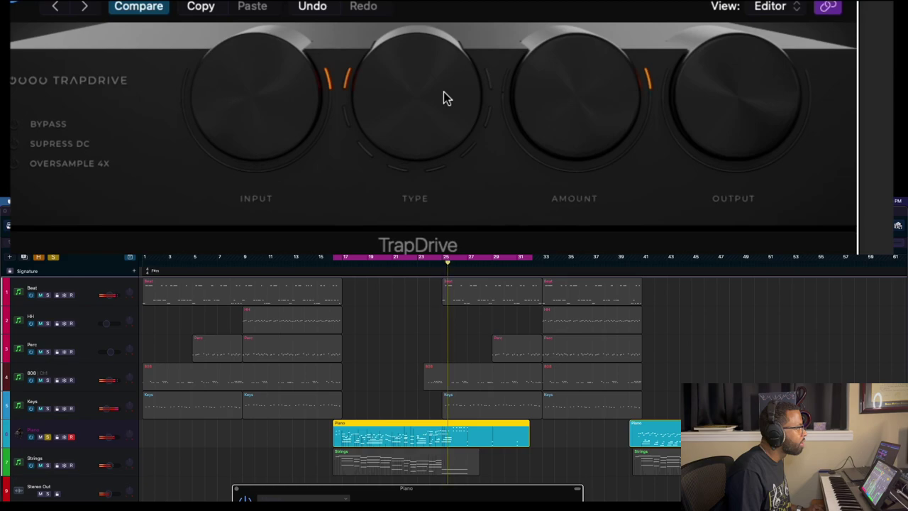
left_click_drag(604, 117, 608, 134)
left_click_drag(417, 118, 404, 141)
mouse_move(628, 82)
left_mouse_down()
mouse_move(591, 101)
mouse_move(595, 111)
mouse_move(634, 57)
mouse_move(614, 108)
left_mouse_up()
key("Return")
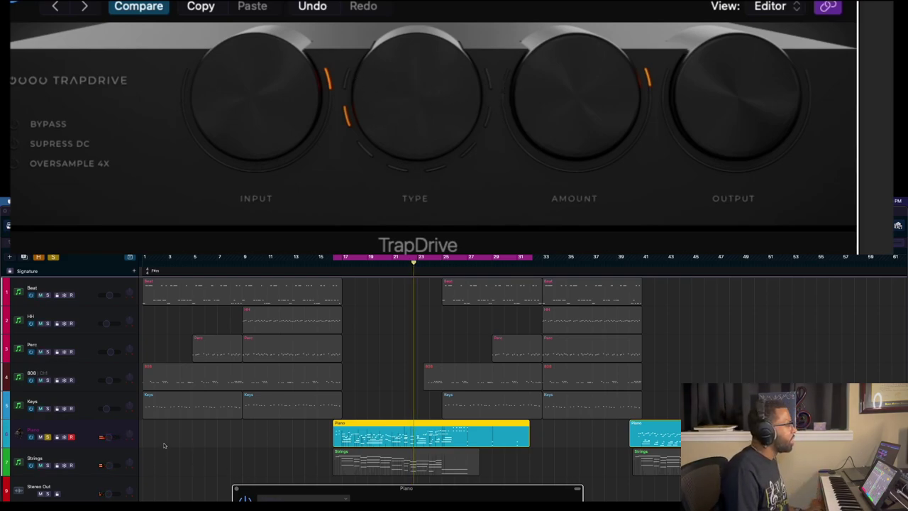
Unsolo the Piano track, solo the Strings track, and play its region
left_click(48, 436)
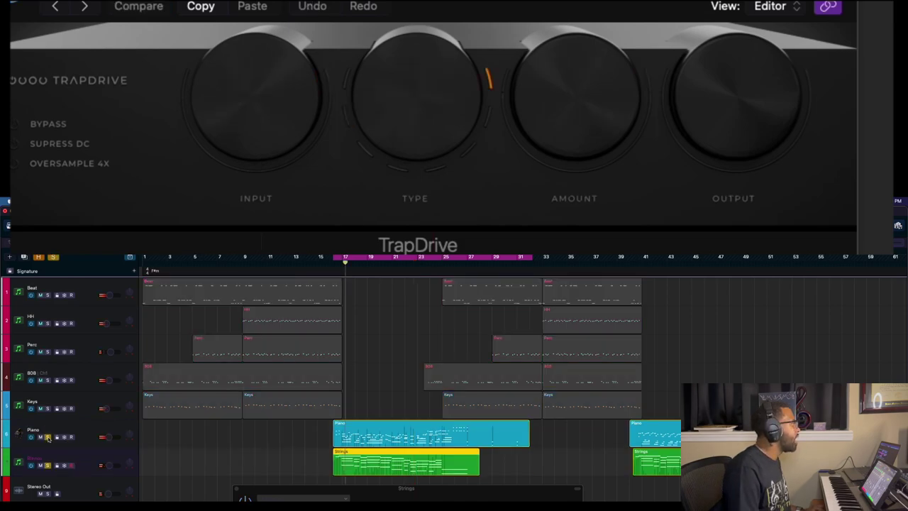
left_click(47, 437)
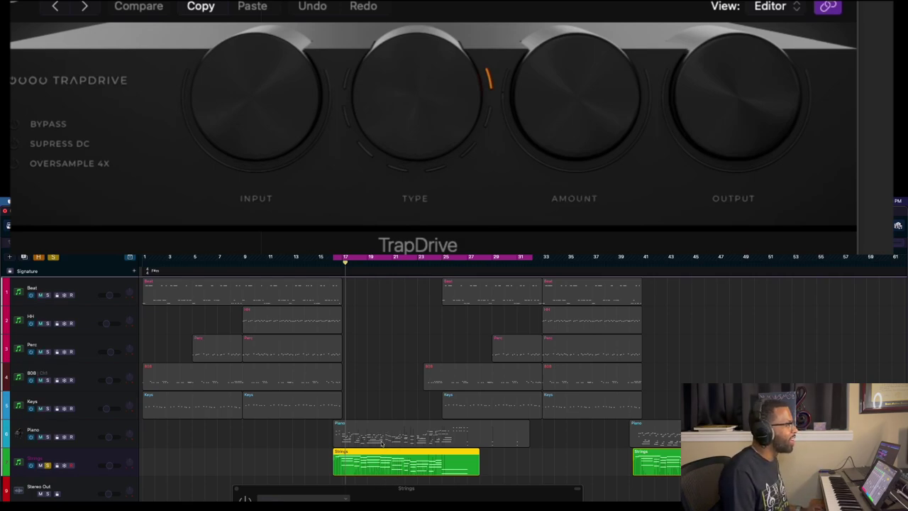
key("r")
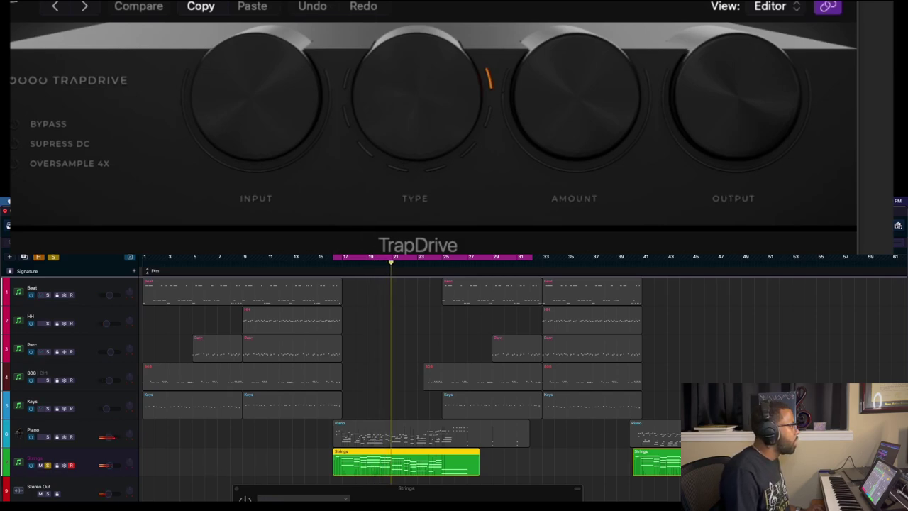
Raise the Strings' TrapDrive Input to roughly a seventh and its Amount slightly, and replay the cycle range
left_click_drag(304, 98, 278, 92)
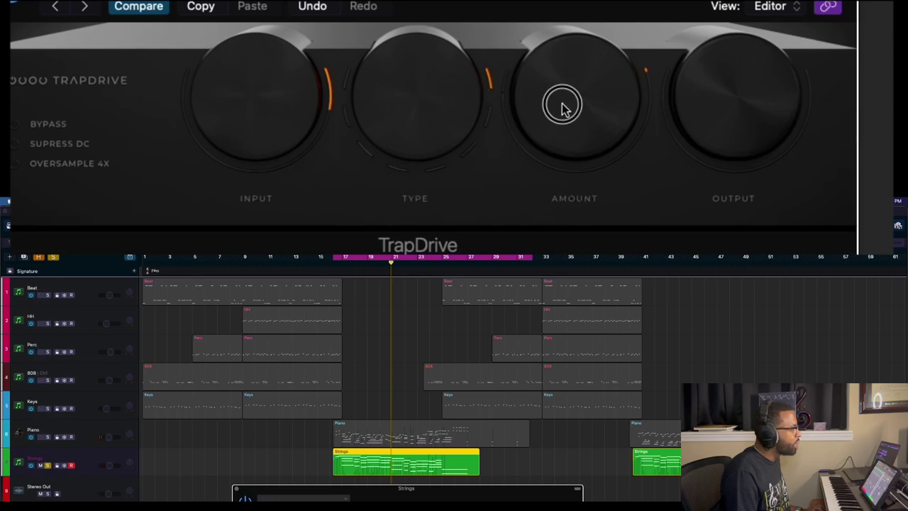
left_click_drag(562, 106, 563, 102)
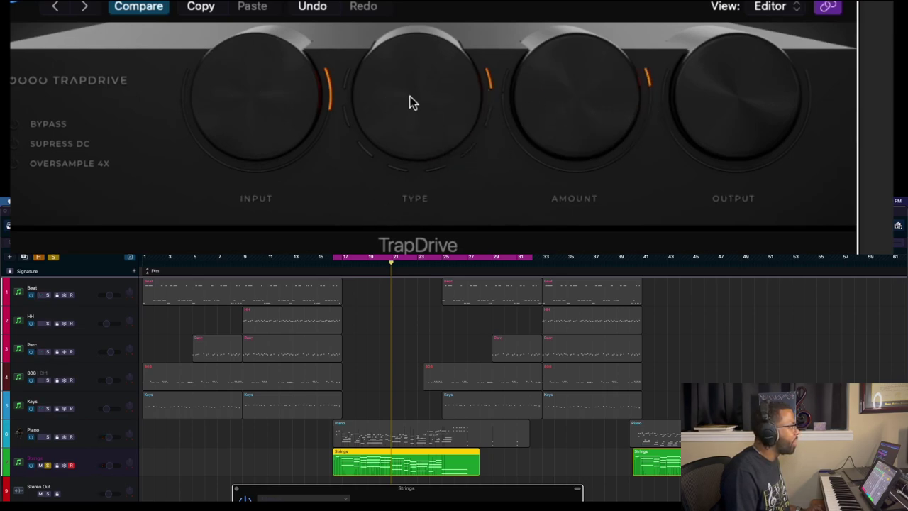
key("space")
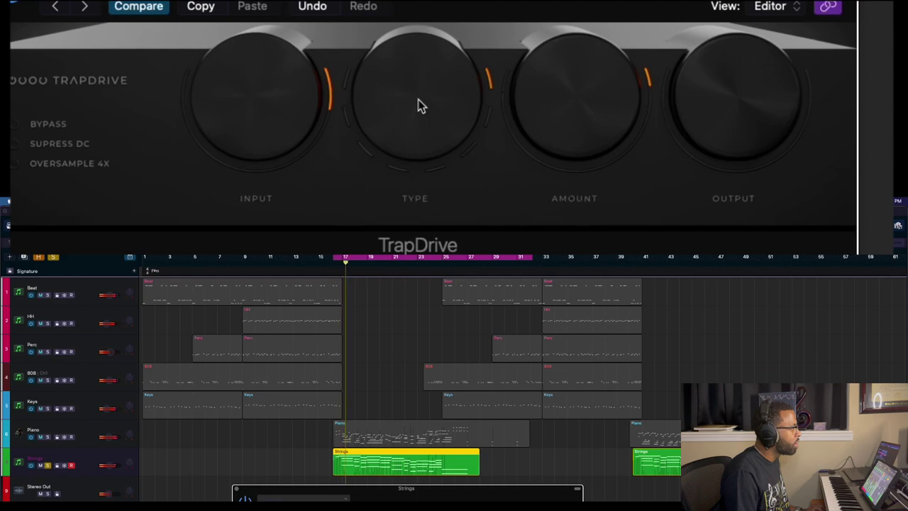
Audition saturation types on the Strings, return to the first Type position, and raise the Amount to roughly an eighth
left_click_drag(419, 106, 446, 108)
mouse_move(570, 112)
left_mouse_down()
mouse_move(584, 97)
mouse_move(581, 107)
left_mouse_up()
left_click_drag(420, 148, 408, 183)
left_click_drag(561, 148, 569, 145)
left_click_drag(421, 125, 417, 135)
left_click_drag(547, 125, 551, 119)
left_click_drag(414, 134, 489, 125)
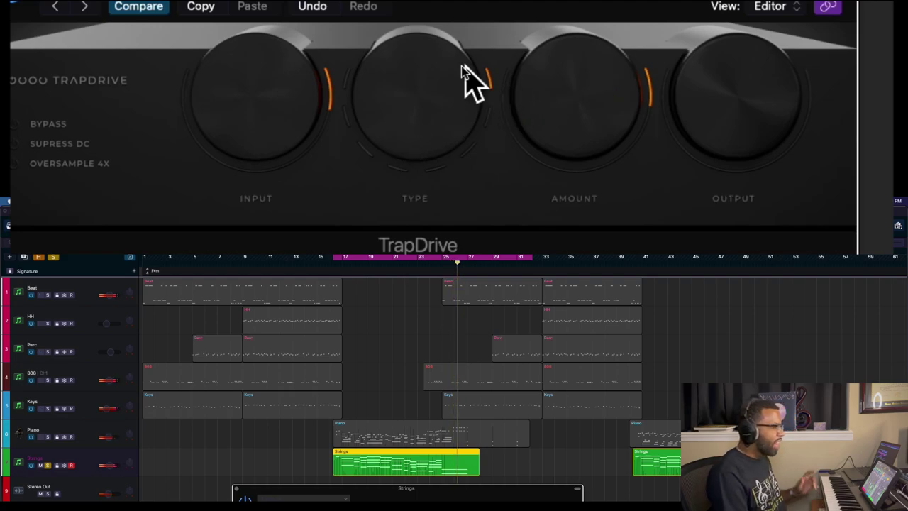
Reduce the Strings' TrapDrive Amount to roughly a tenth while replaying the part
left_click(592, 99)
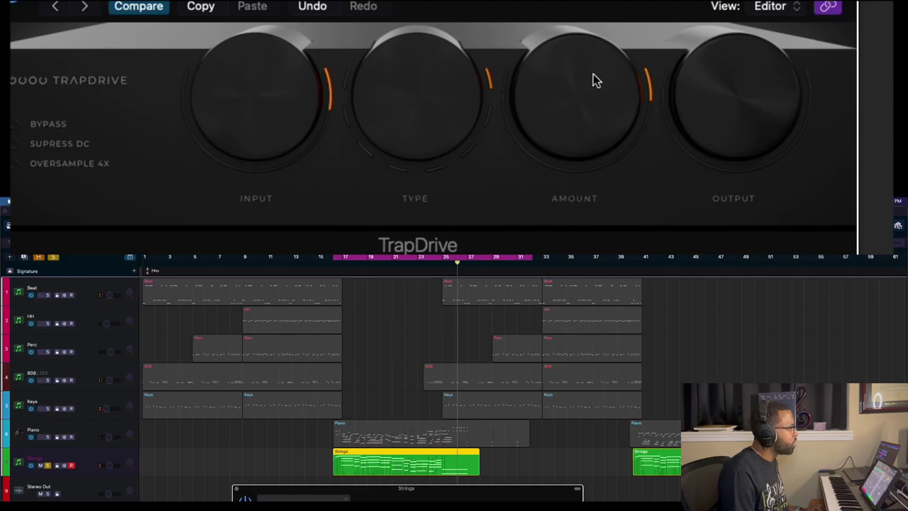
key("space")
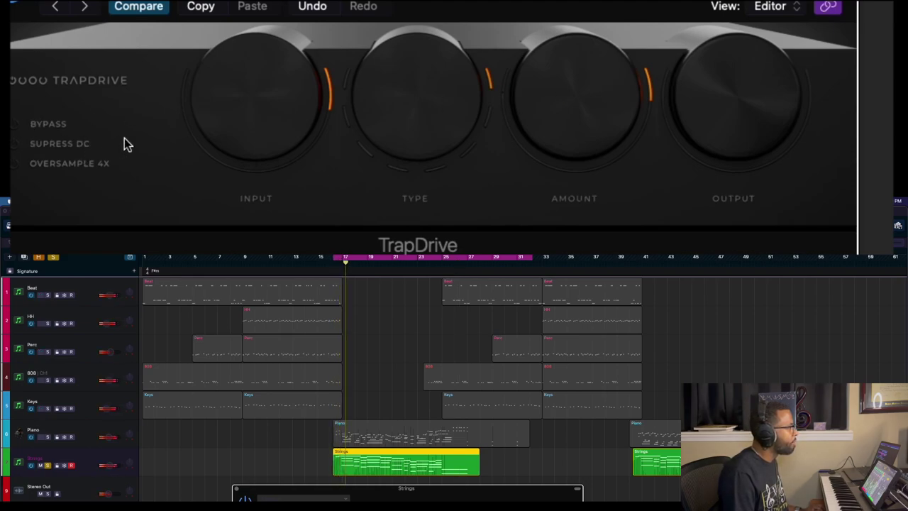
left_click(556, 104)
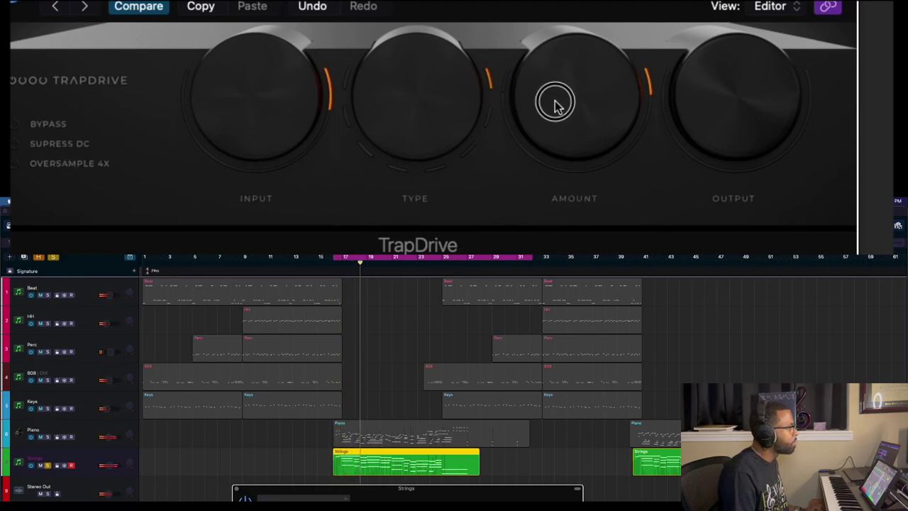
Solo the Piano together with the Strings and raise the Strings' TrapDrive Output to slightly over half
left_click(48, 437)
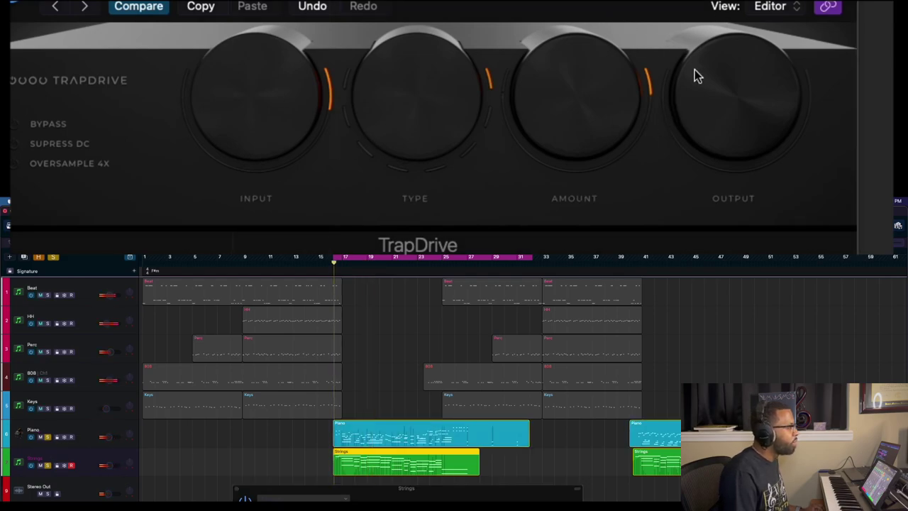
left_click(773, 115)
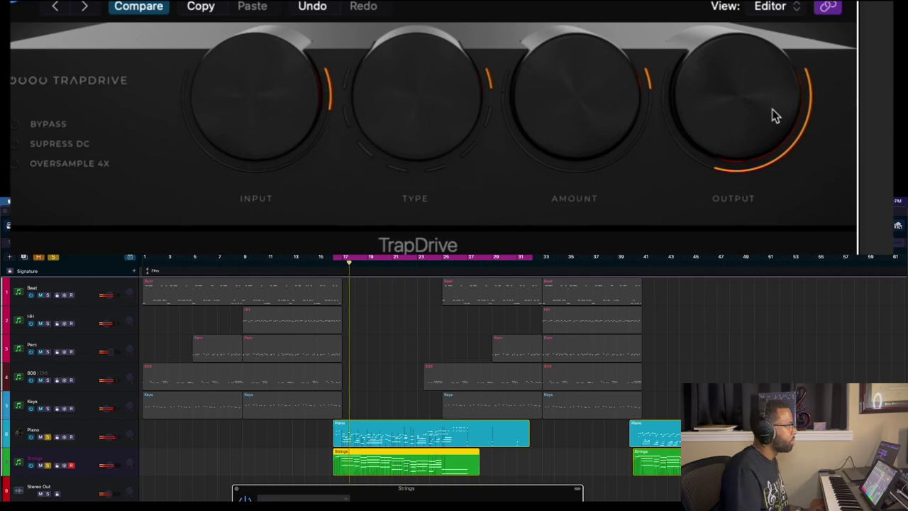
left_click(771, 111)
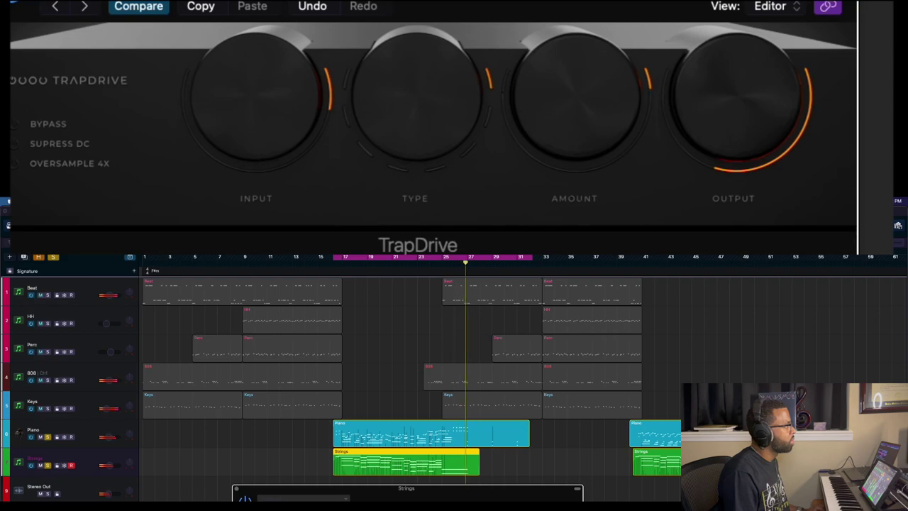
Turn off cycle playback and unsolo the Piano and Strings tracks
key("space")
key("c")
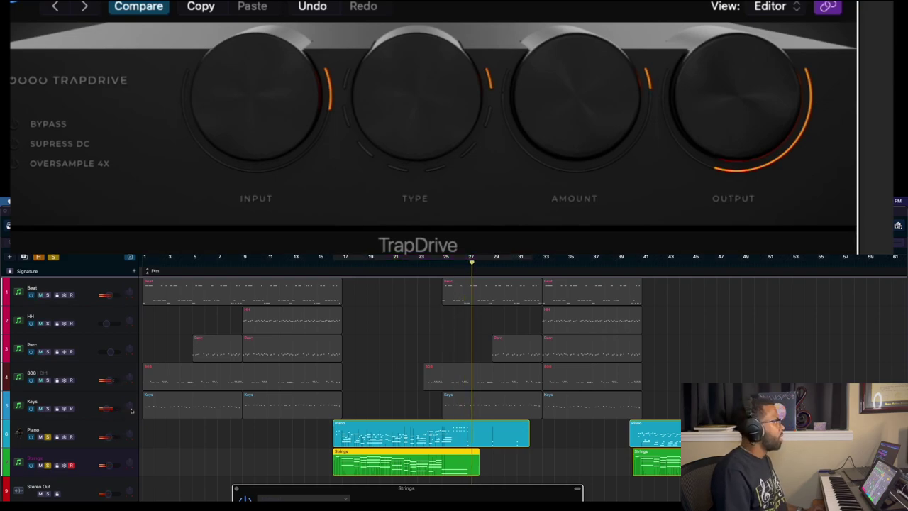
left_click(46, 437)
left_click(47, 466)
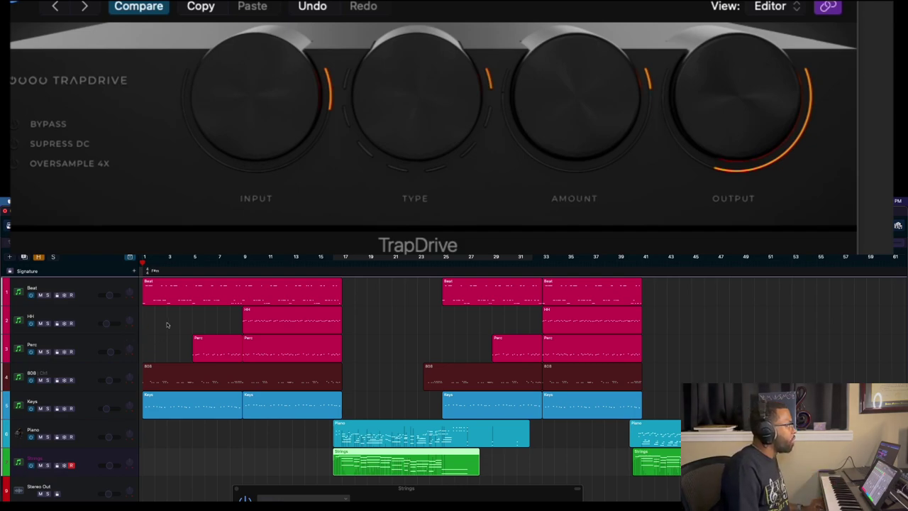
Play the full beat from bar 1 and raise the 808 track's TrapDrive Output to roughly half
key("space")
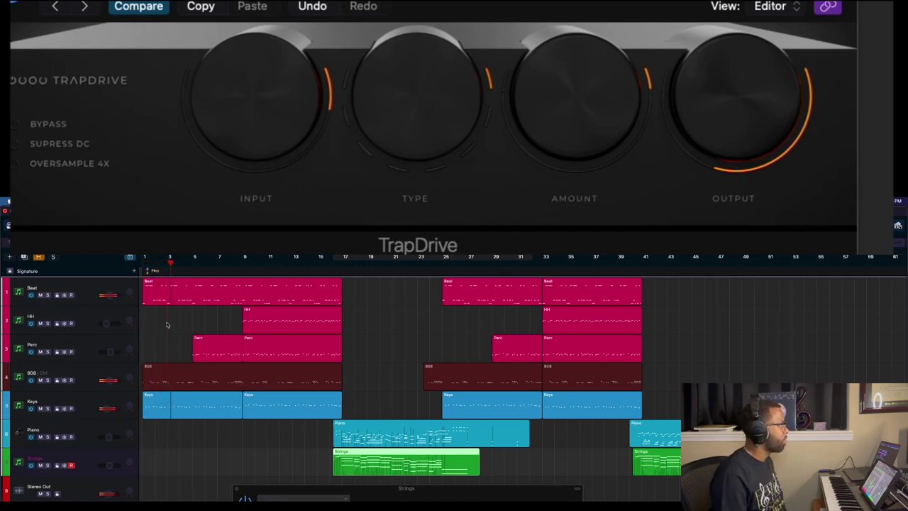
left_click(104, 373)
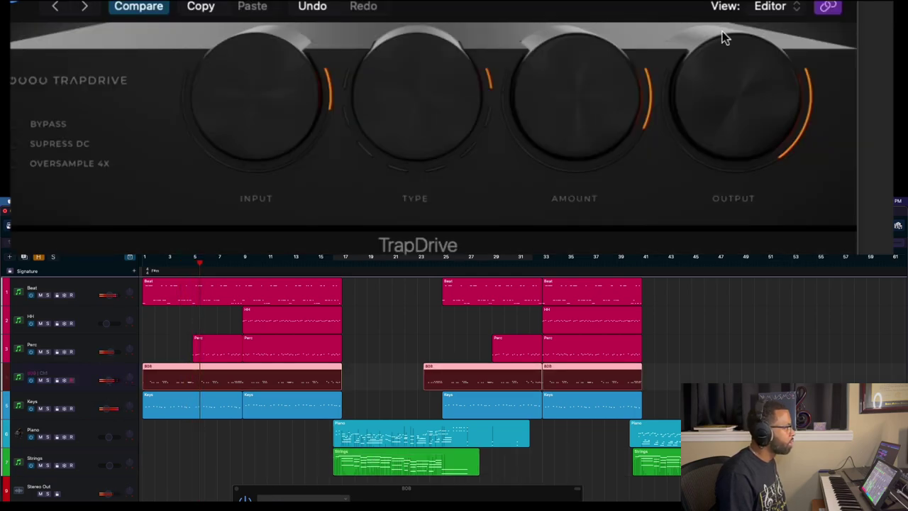
left_click_drag(781, 101, 786, 87)
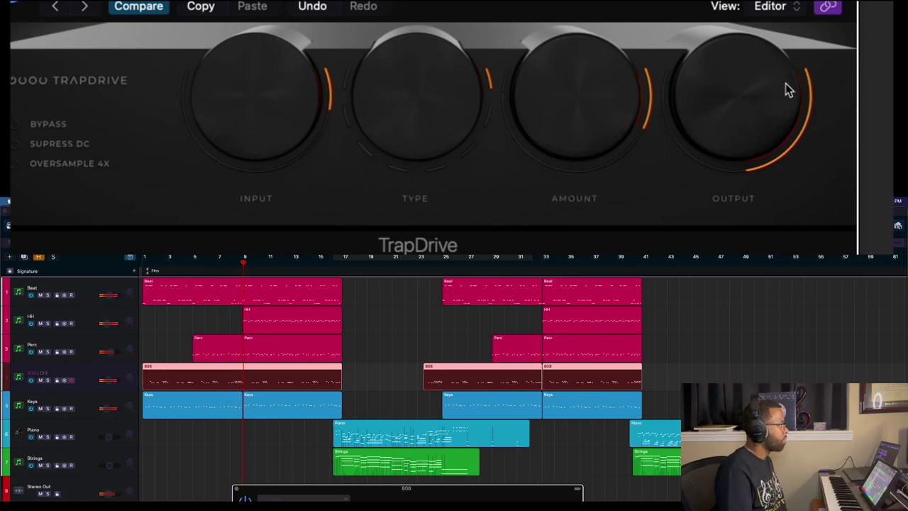
Balance the Beat, HH and 808 track volumes, with Beat at -4.7 dB and HH and 808 slightly lower than before
left_click(92, 287)
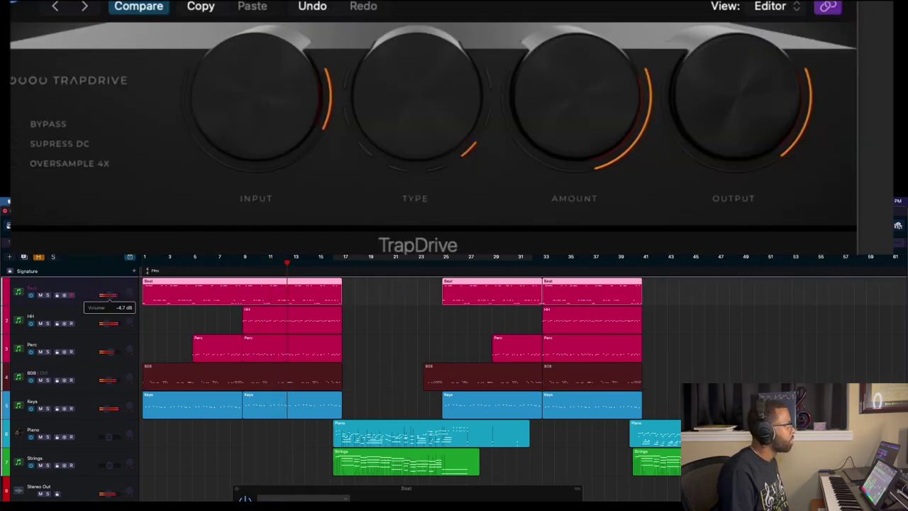
left_click(108, 324)
left_click_drag(107, 324, 106, 324)
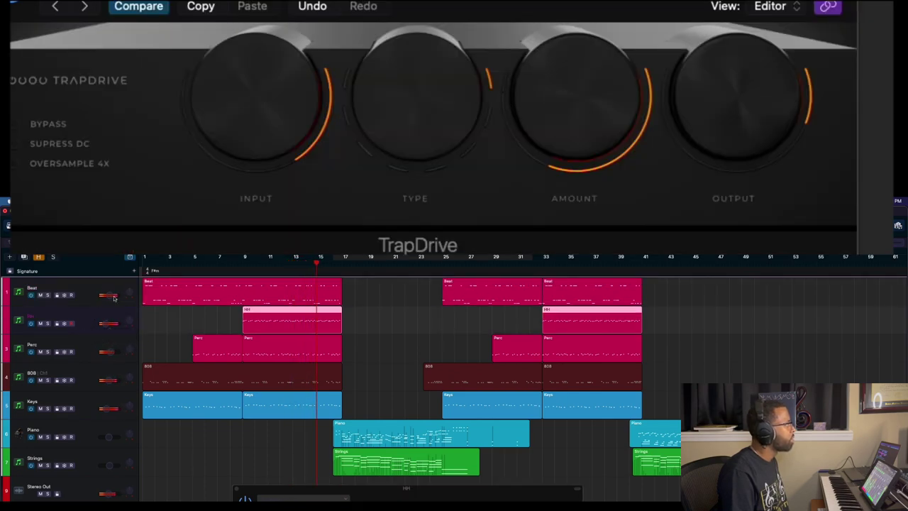
left_click(108, 381)
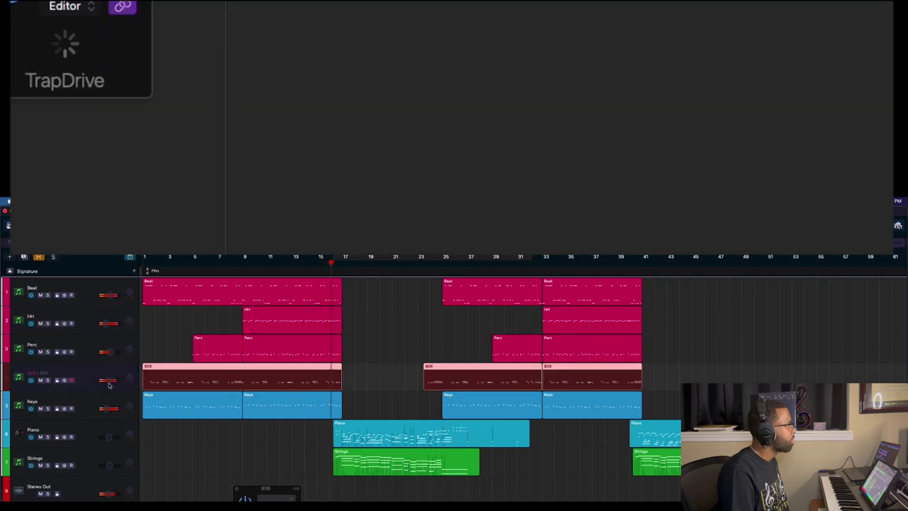
left_click_drag(108, 380, 102, 381)
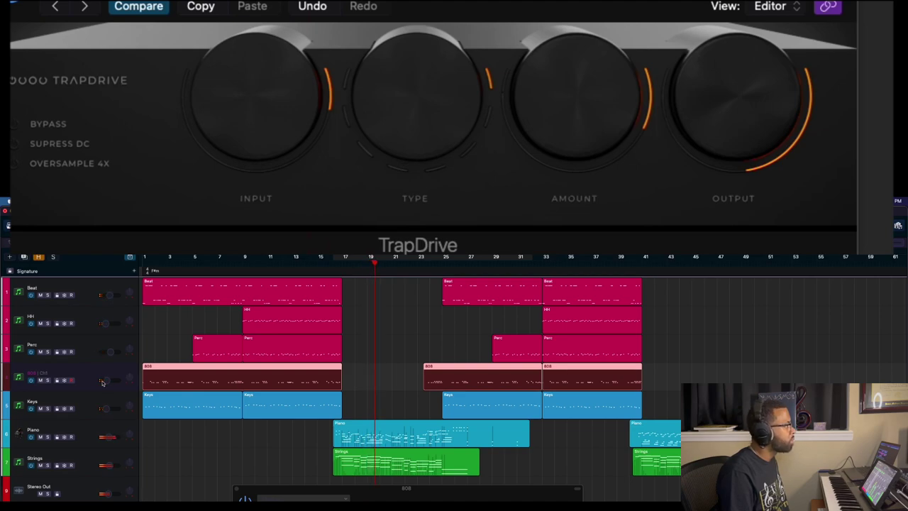